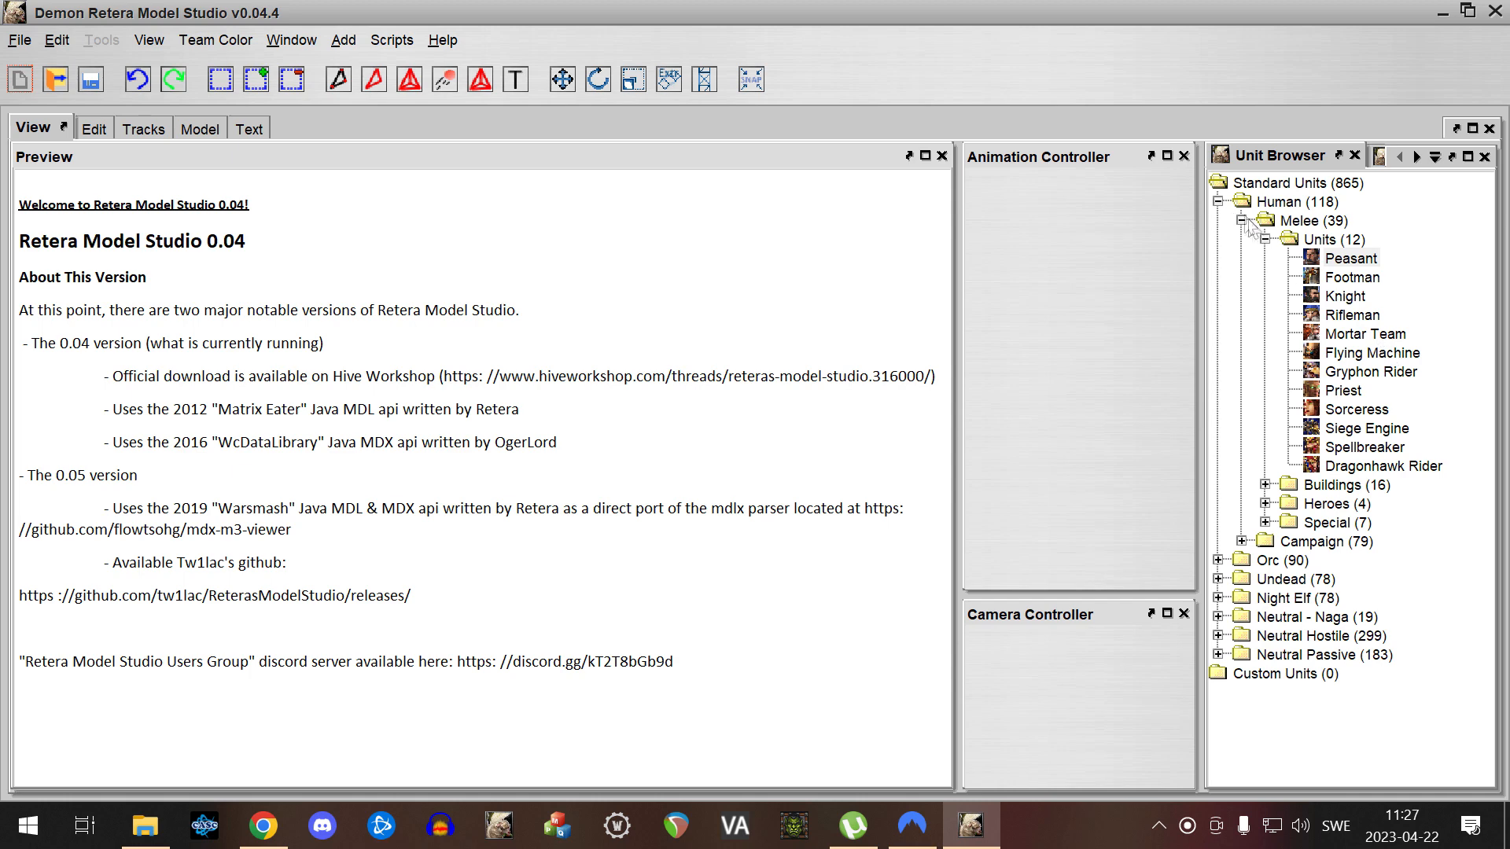
# Expand the Human campaign heroes in the unit list and load the Lord Nicholas Buzan model
pyautogui.click(1266, 239)
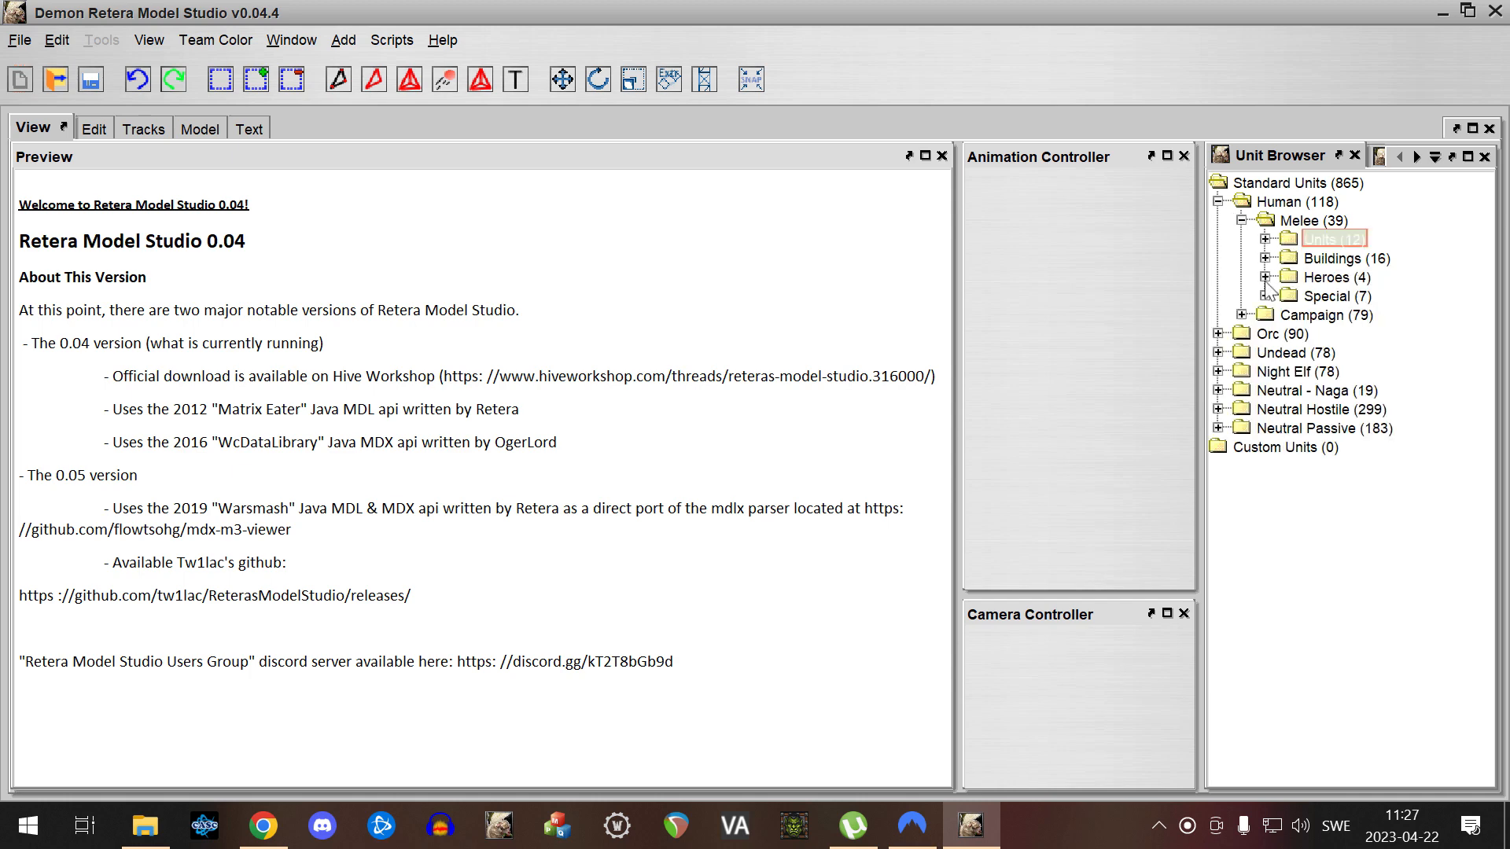
pyautogui.click(1243, 313)
pyautogui.click(1264, 213)
pyautogui.click(1265, 372)
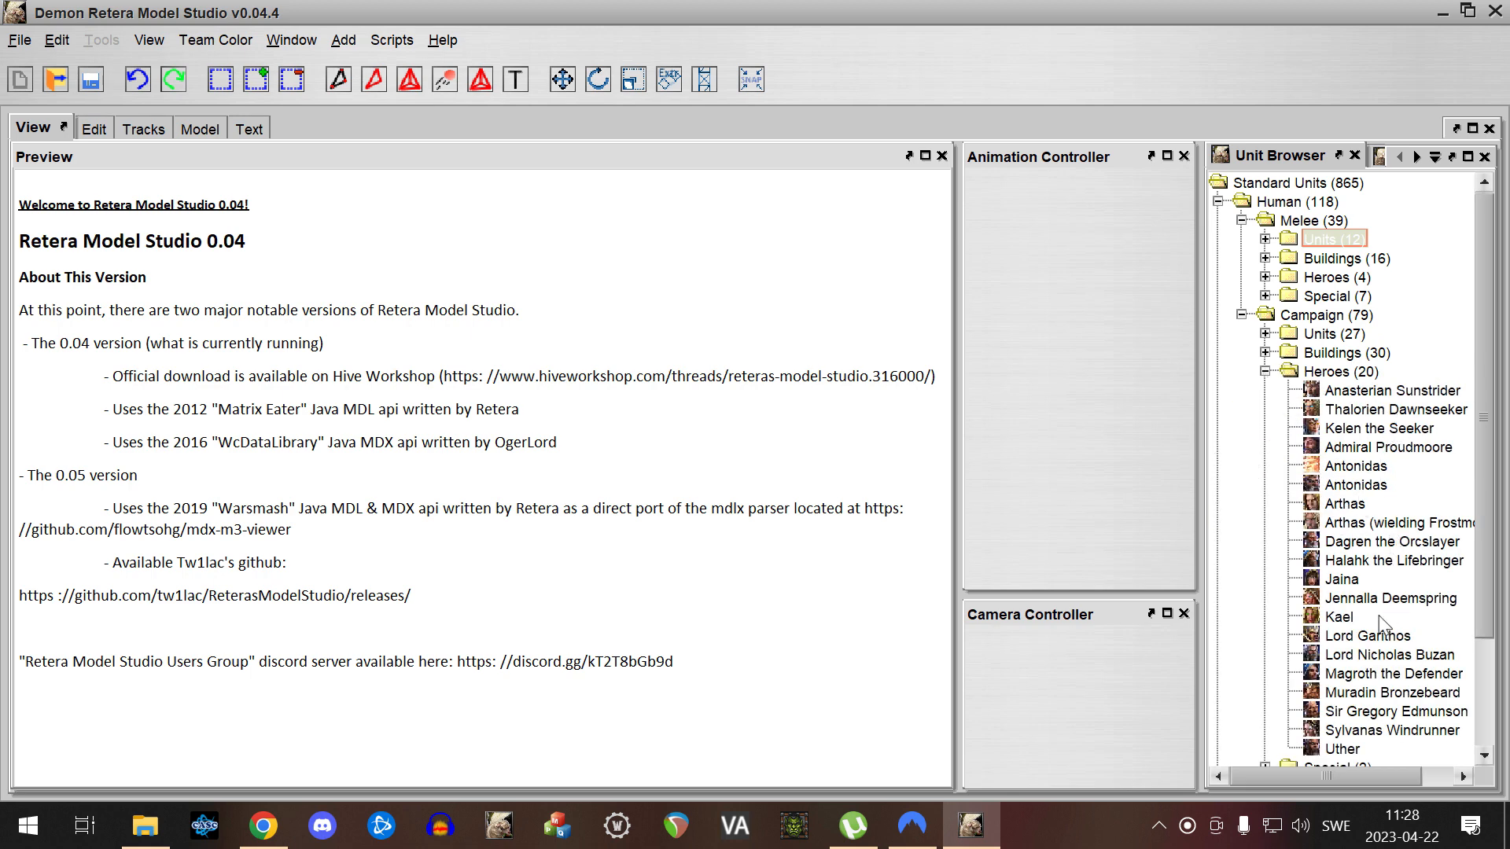
pyautogui.click(1391, 656)
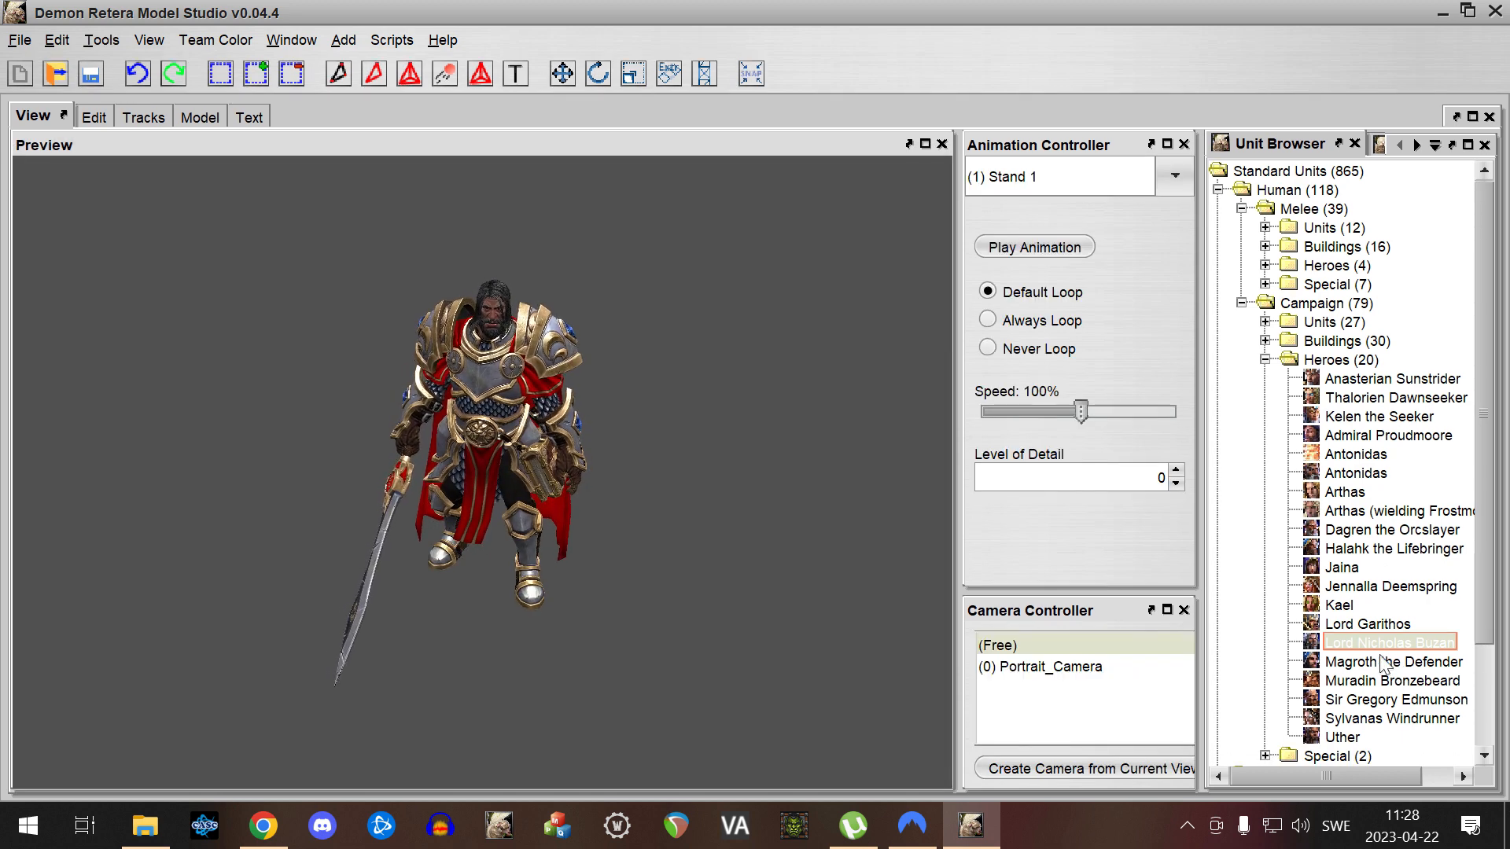
# Preview the Magroth the Defender, Lord Nicholas Buzan, Halahk the Lifebringer, Dagren the Orcslayer and Admiral Proudmoore models in turn
pyautogui.click(1392, 664)
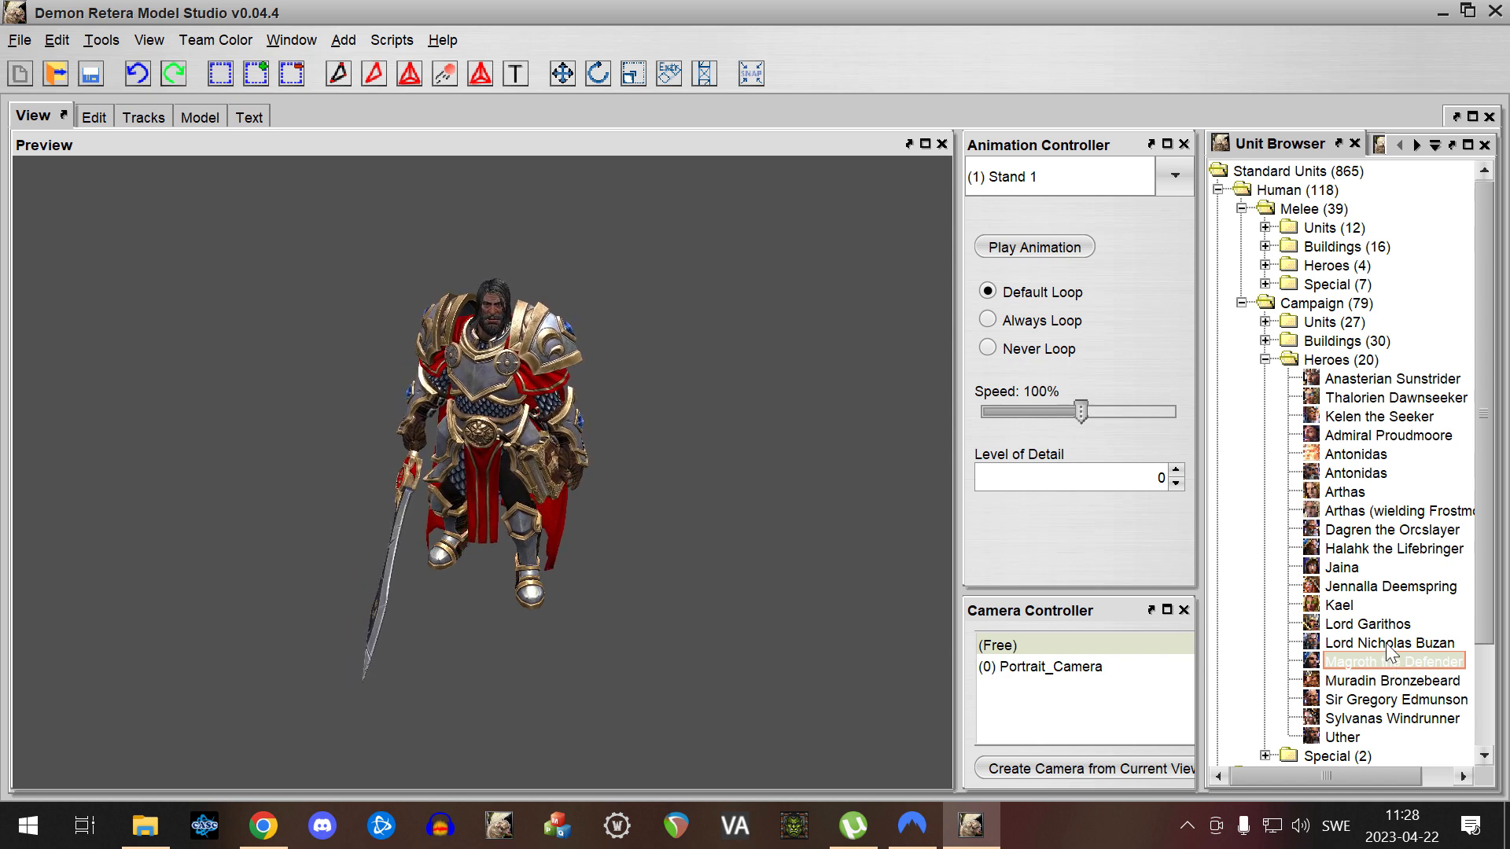
pyautogui.click(1389, 646)
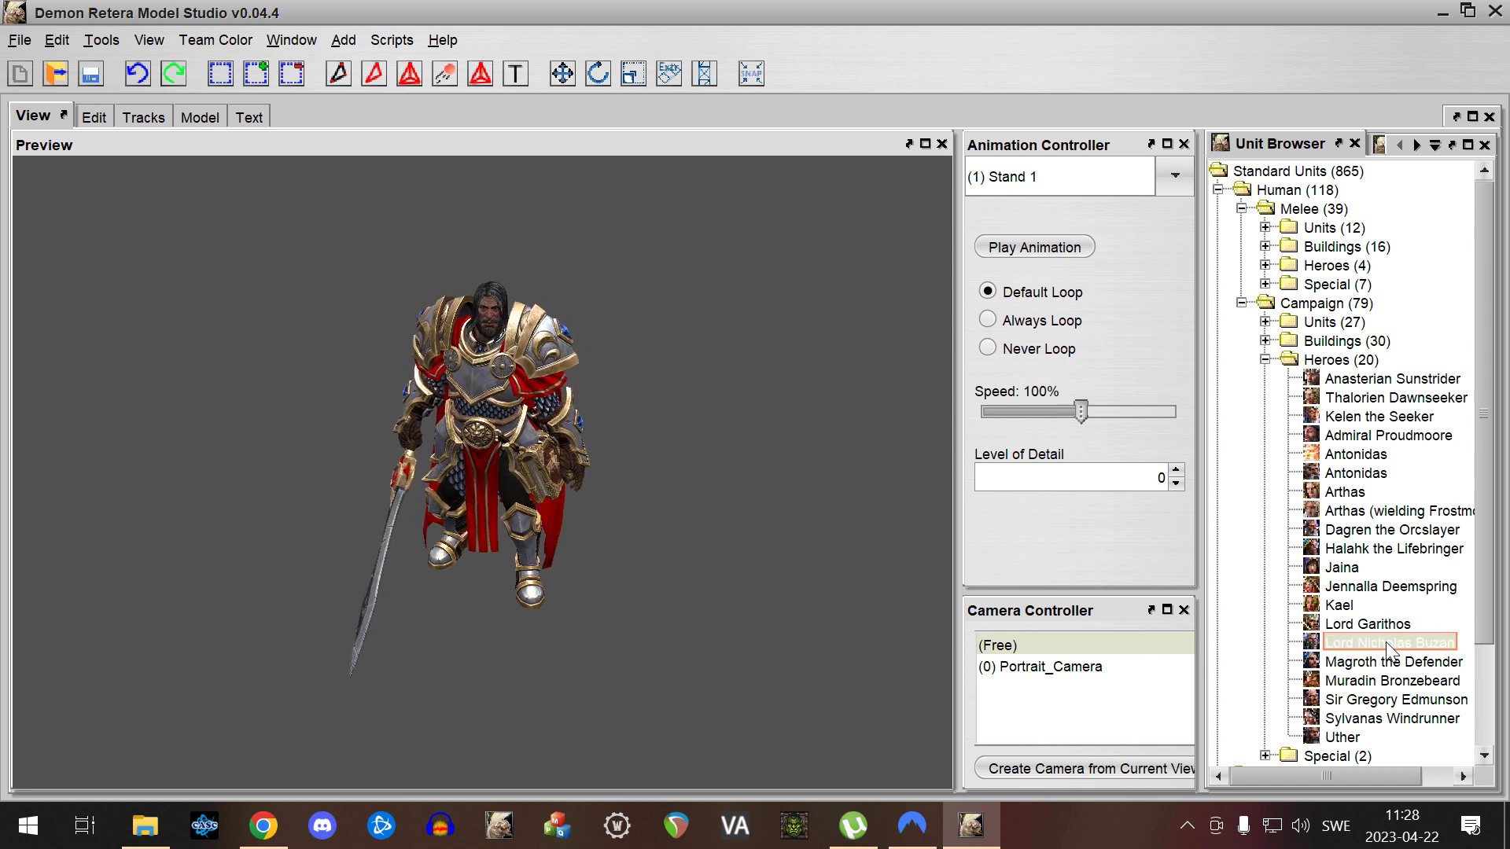
pyautogui.click(1359, 550)
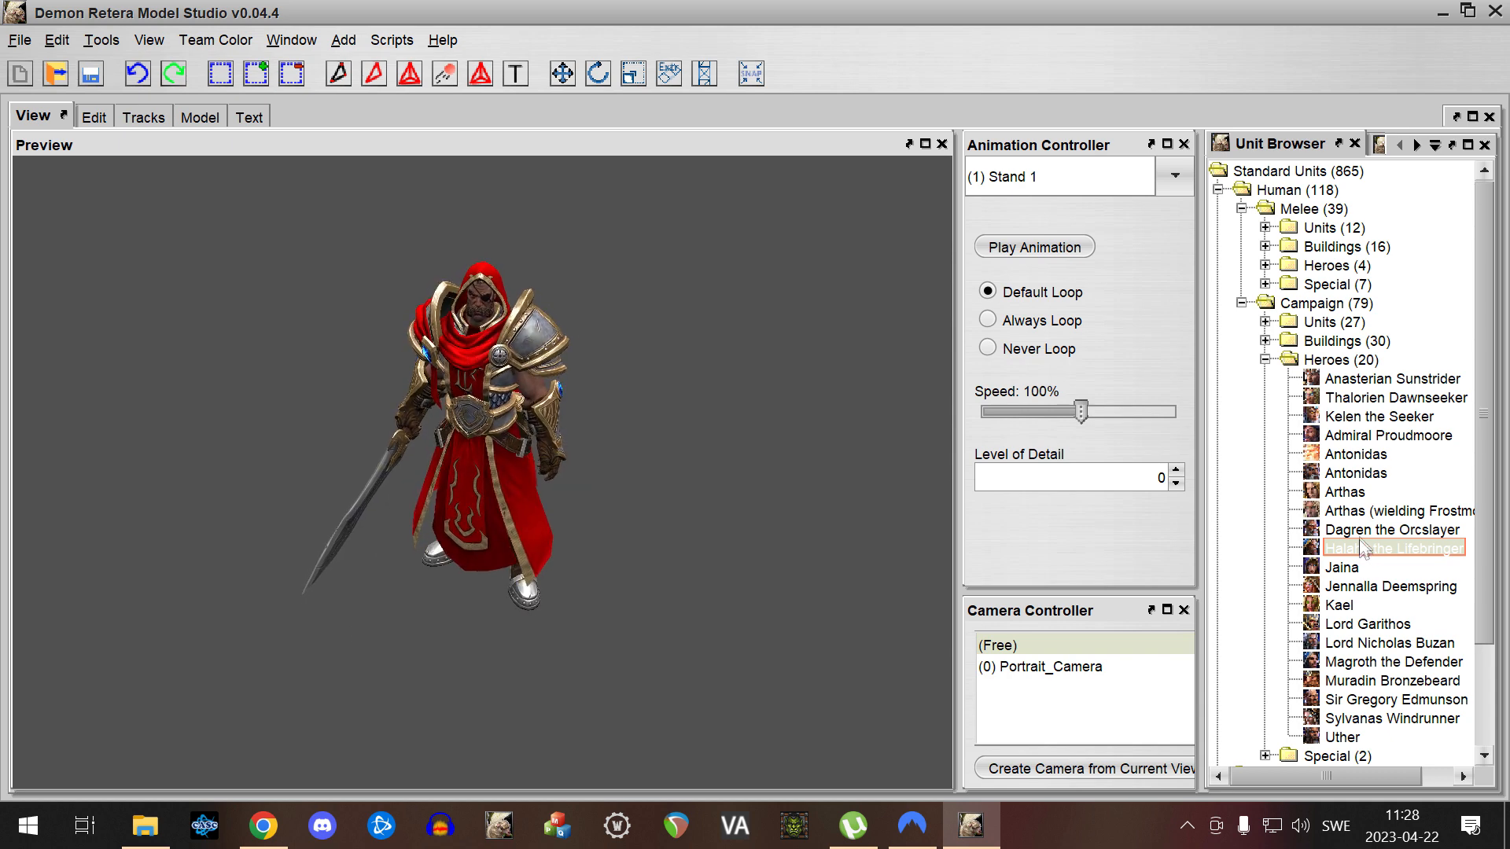
pyautogui.click(1361, 534)
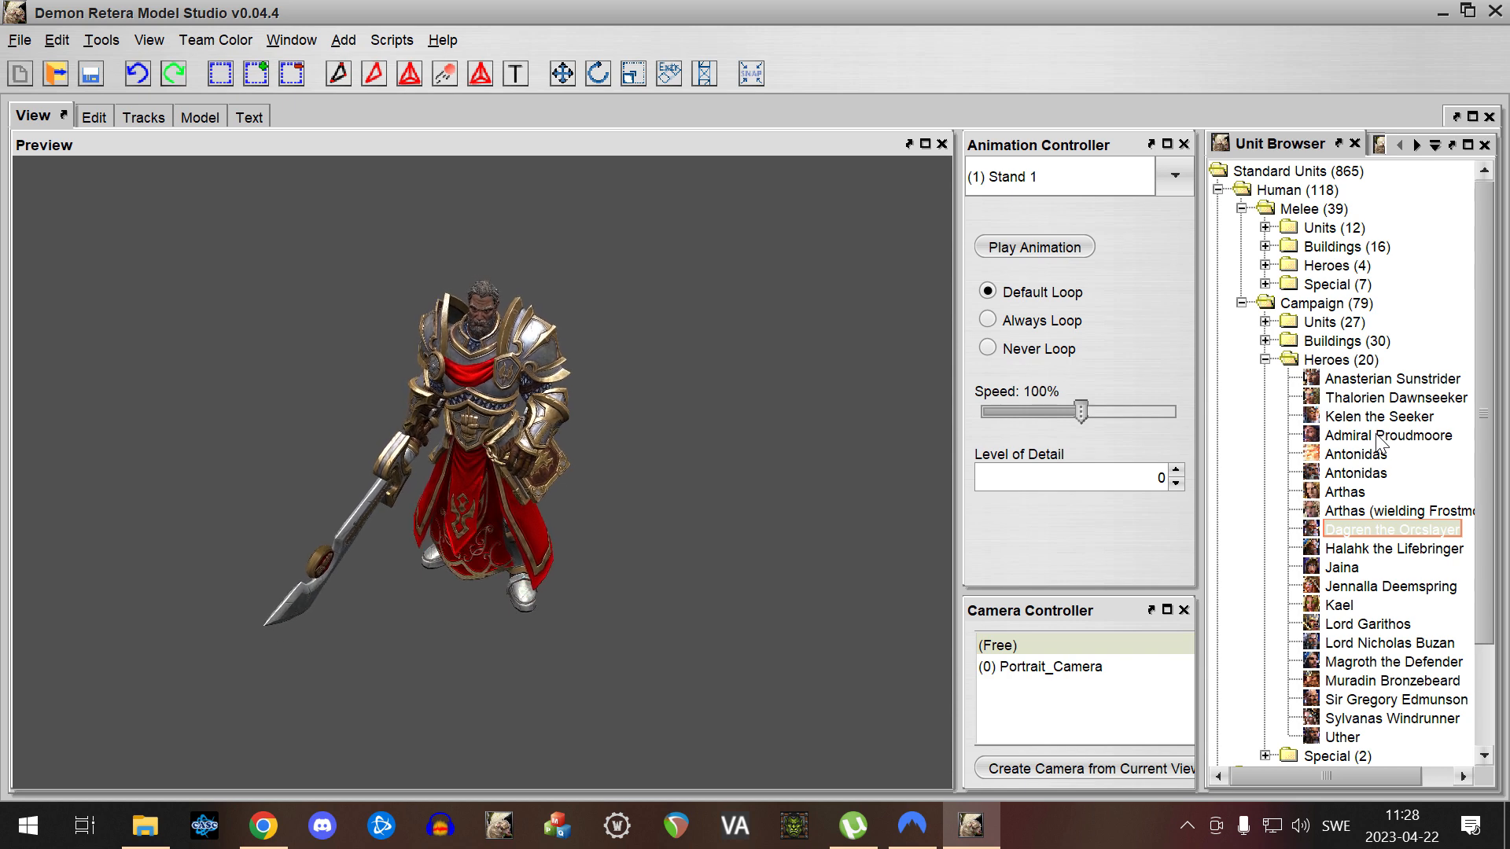
pyautogui.click(1377, 438)
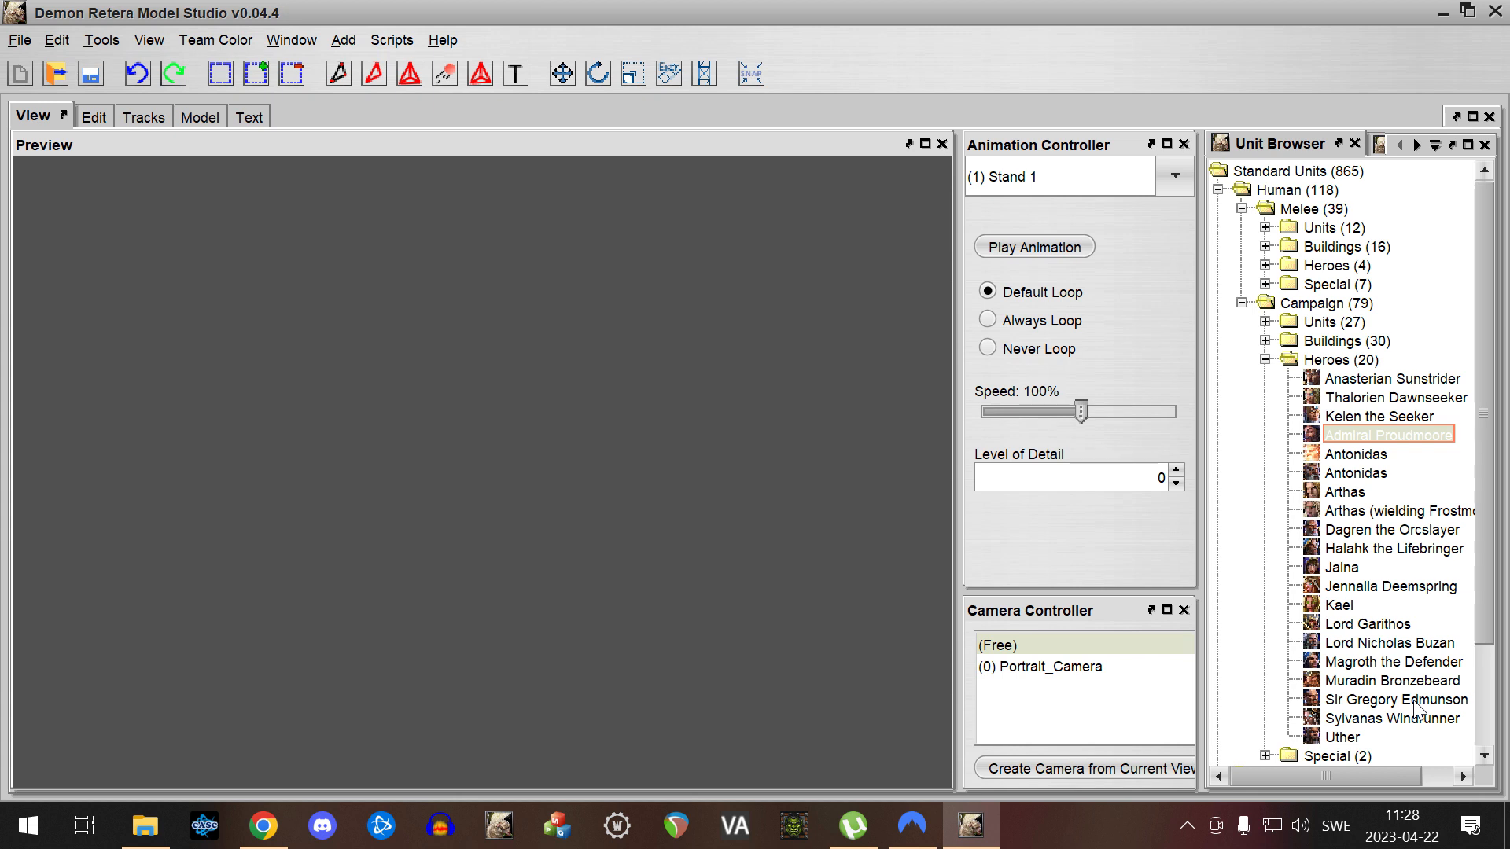
# Load the Sir Gregory Edmunson hero model and save it in the Retera models folder as SirGre in MDX format
pyautogui.click(1414, 701)
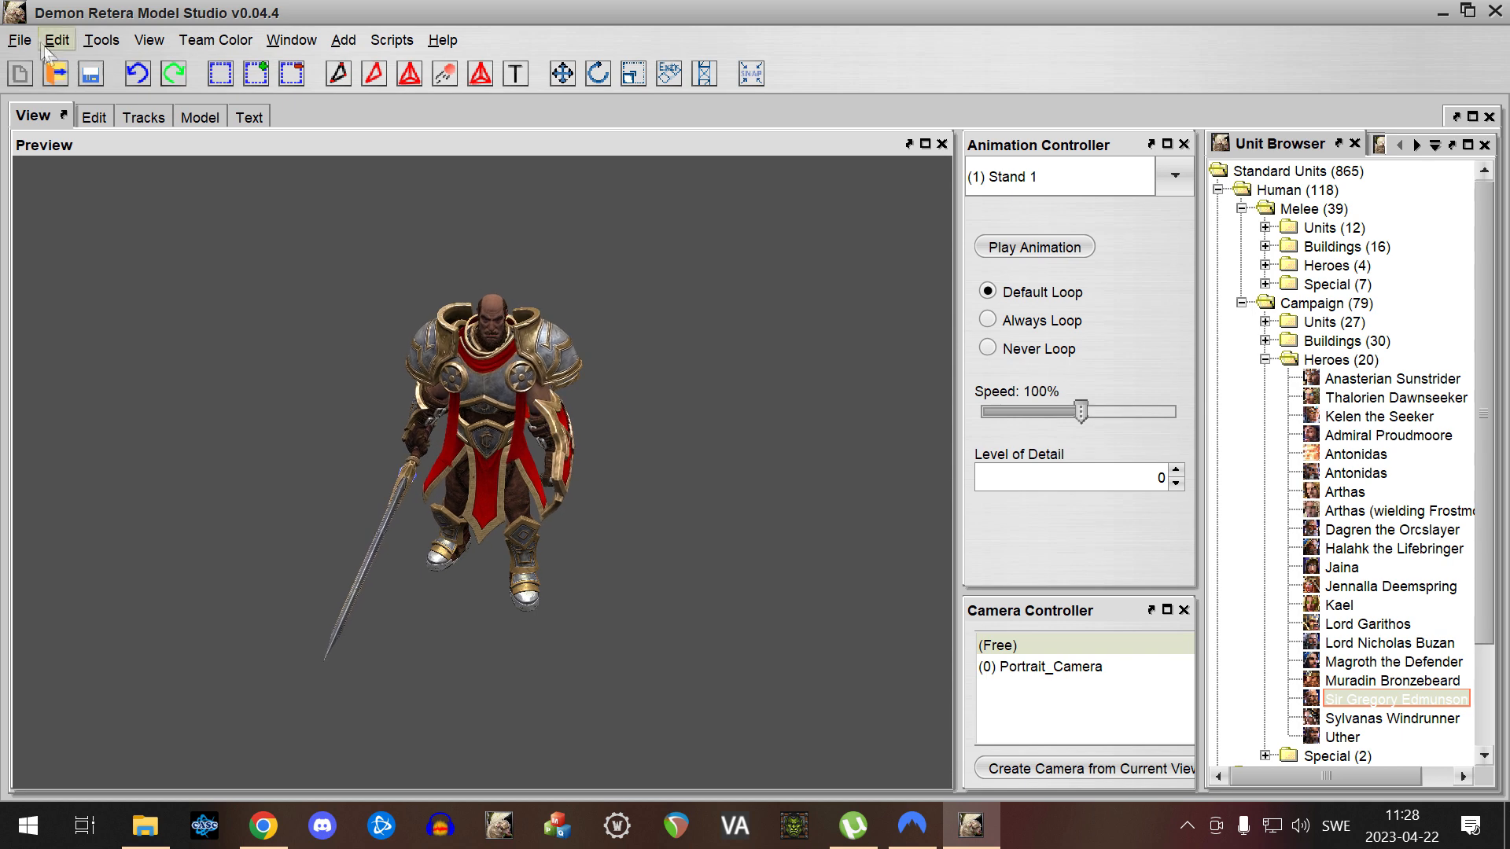
pyautogui.click(20, 40)
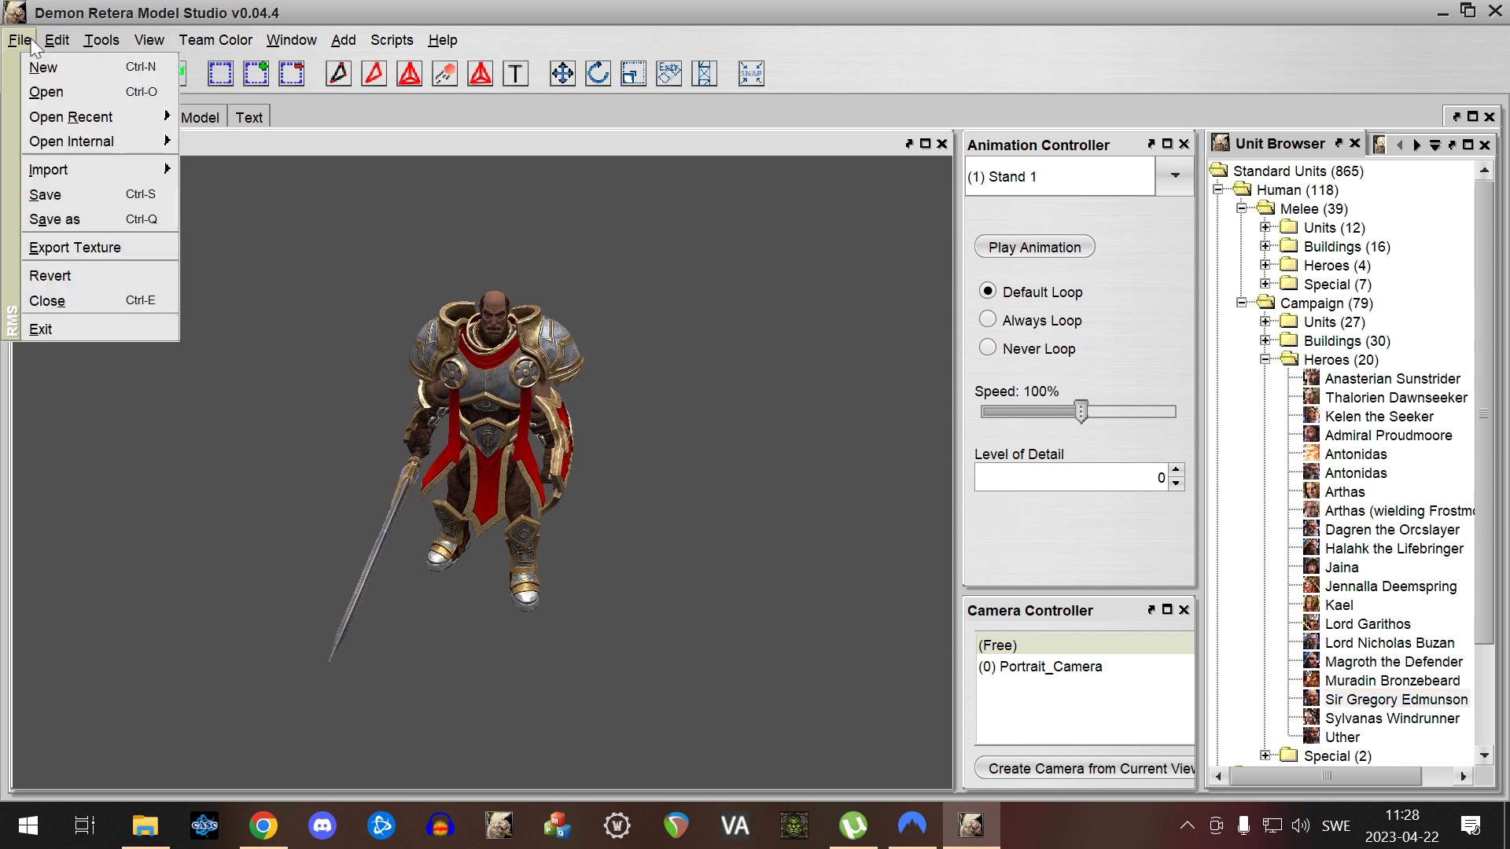
pyautogui.click(110, 218)
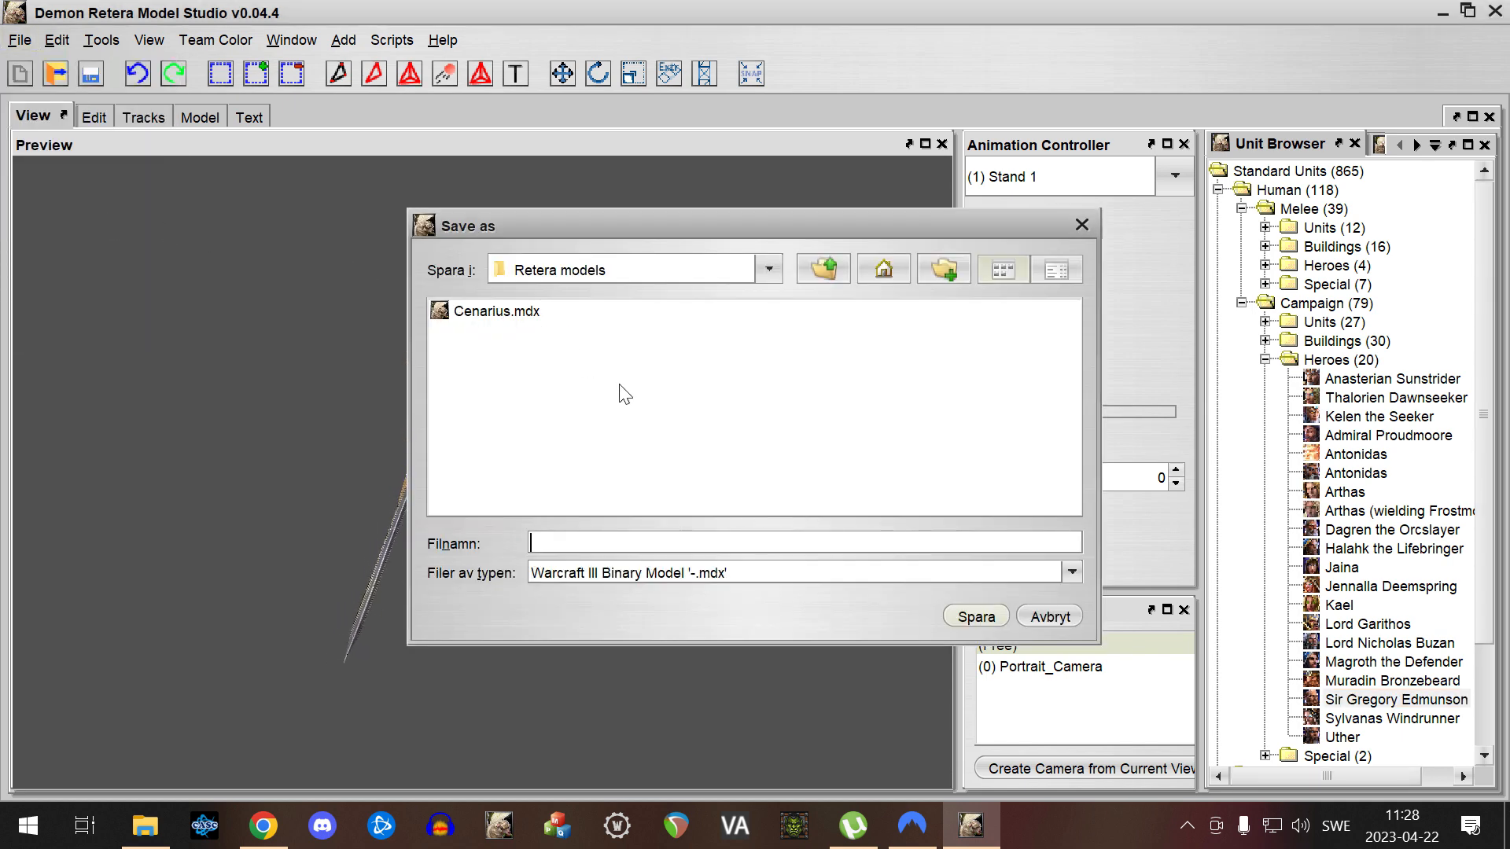
pyautogui.write('SirGre')
pyautogui.press('Return')
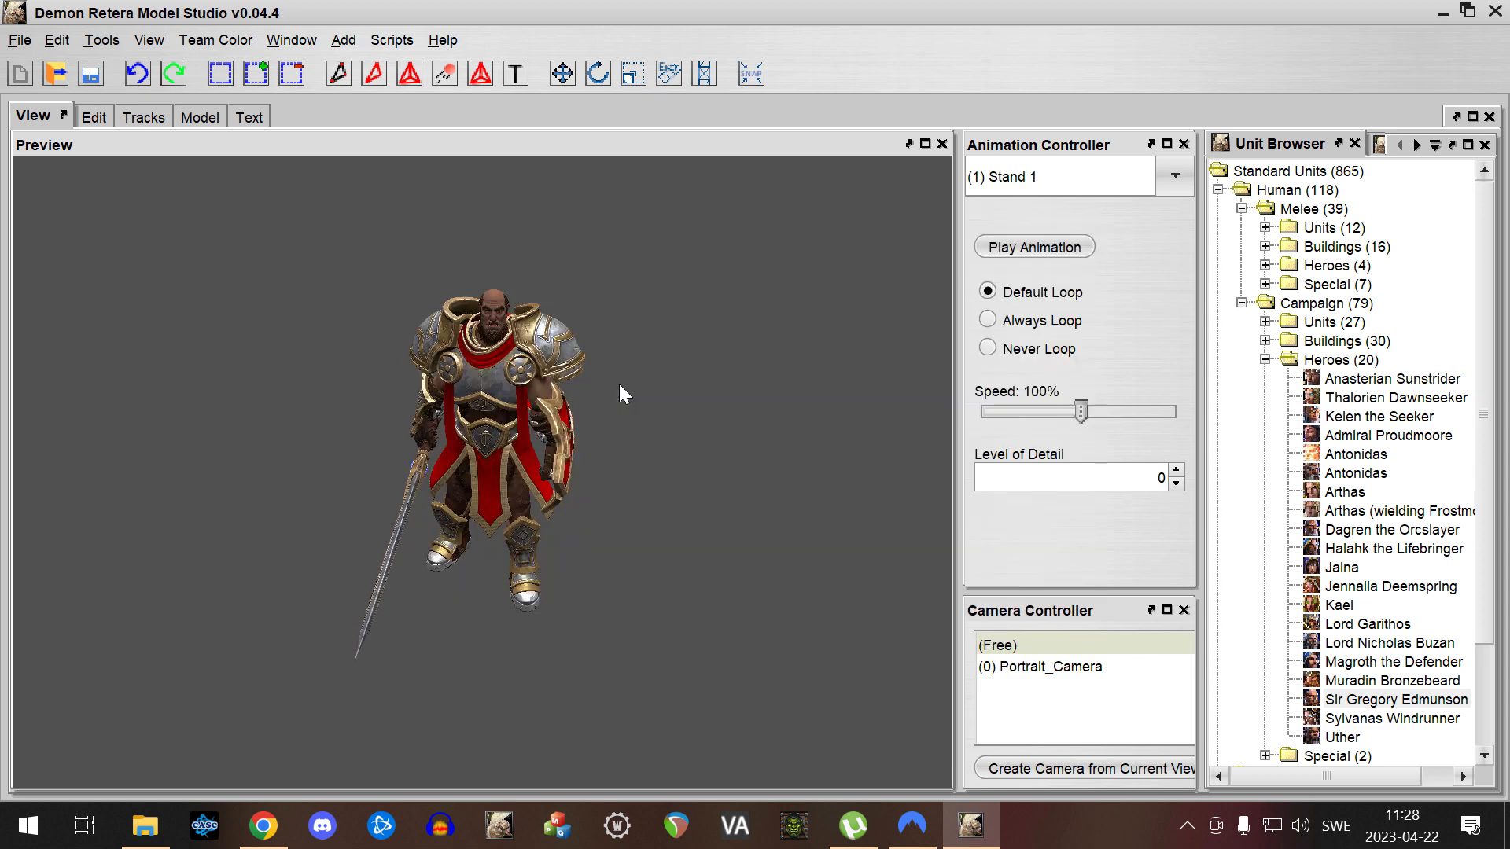
# Open Sir Gregory Edmunson's portrait model, check it through Portrait_Camera and return to the free camera
pyautogui.rightClick(1415, 705)
pyautogui.click(1432, 740)
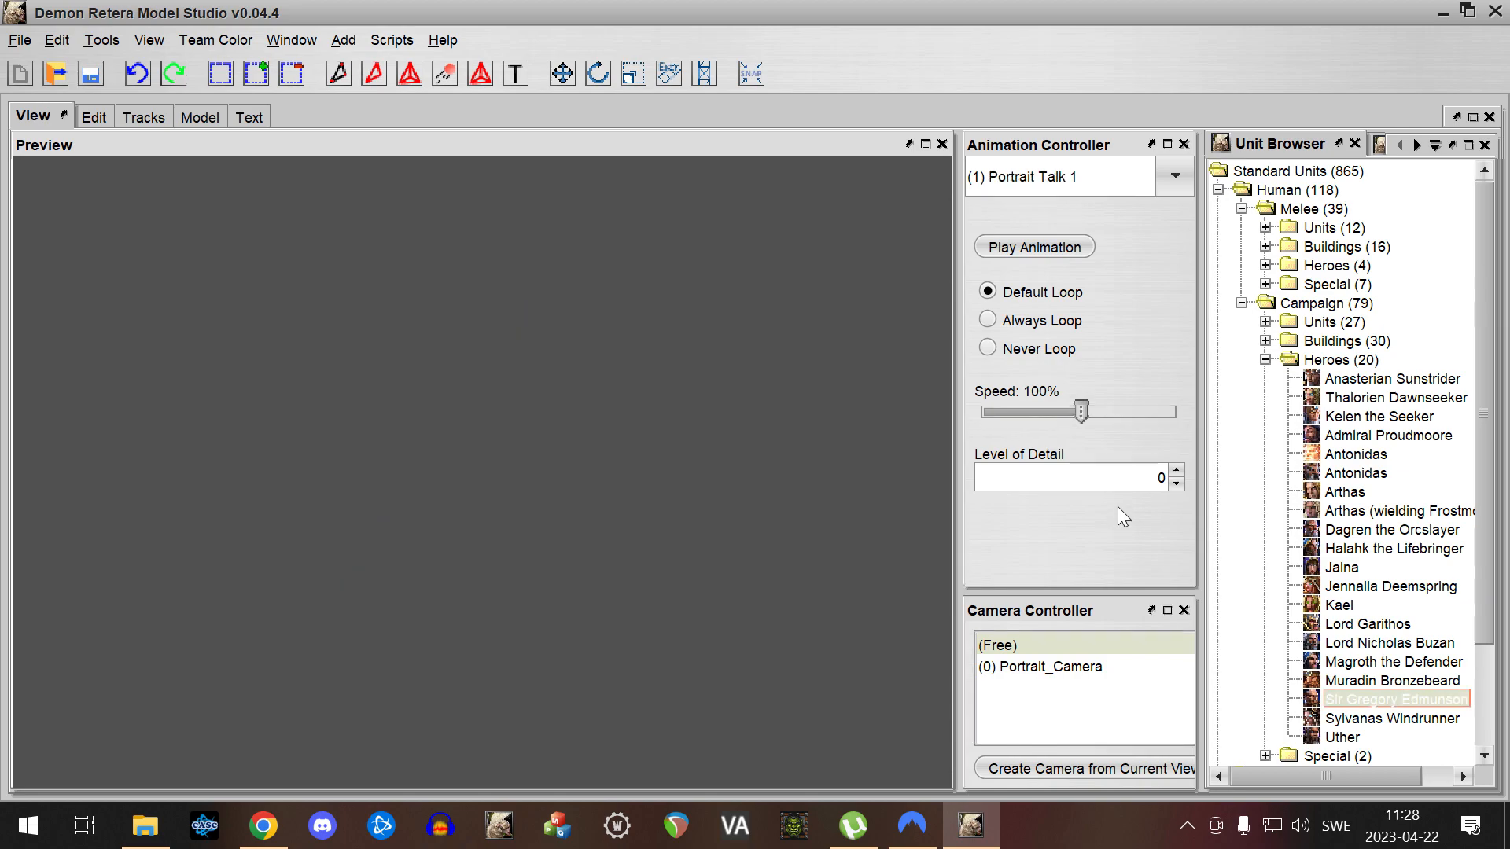
pyautogui.click(1058, 665)
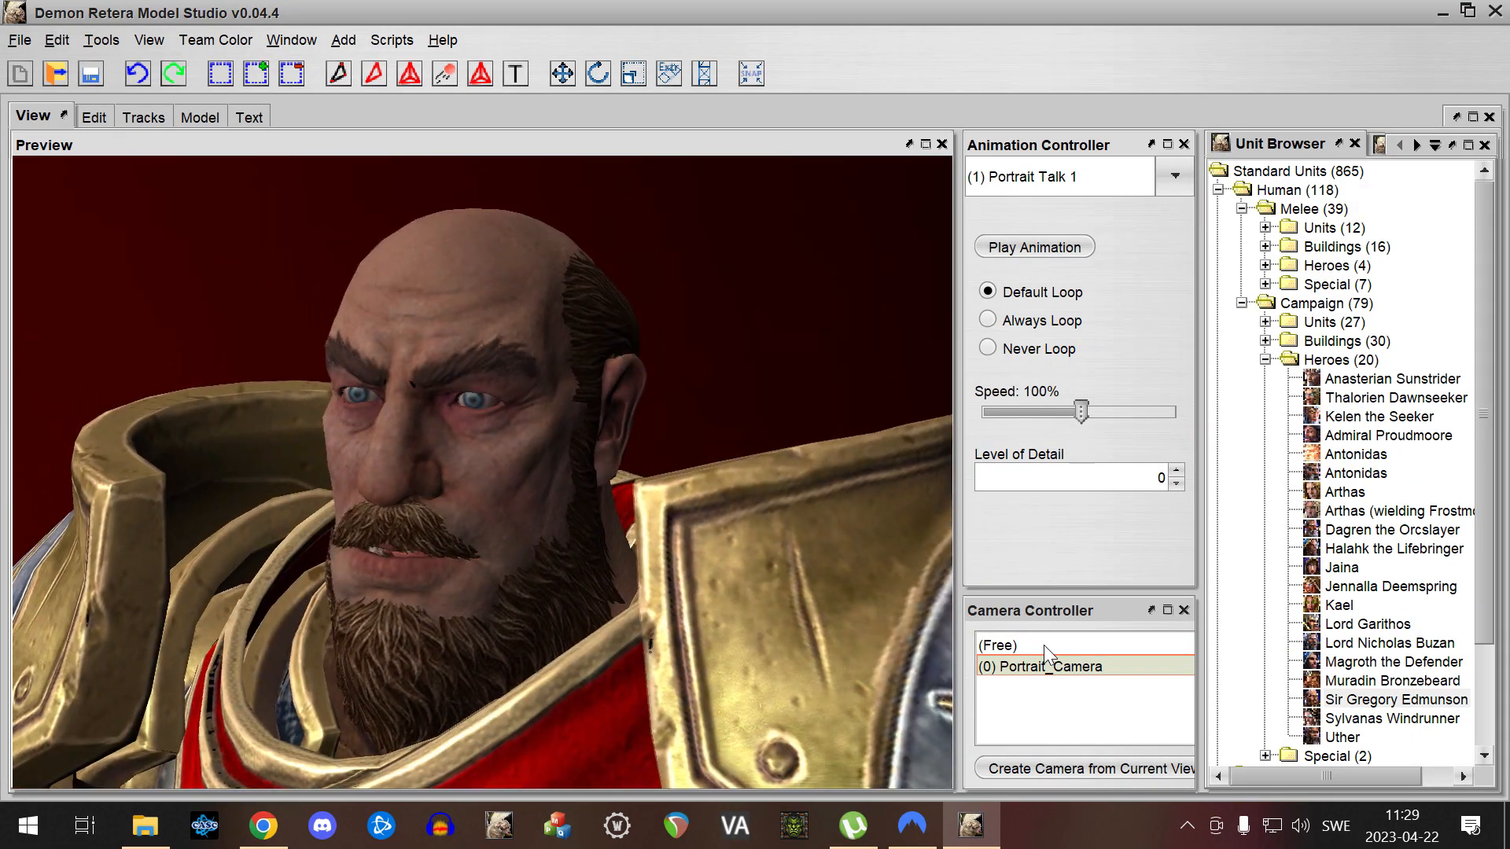
pyautogui.click(1030, 645)
pyautogui.click(20, 39)
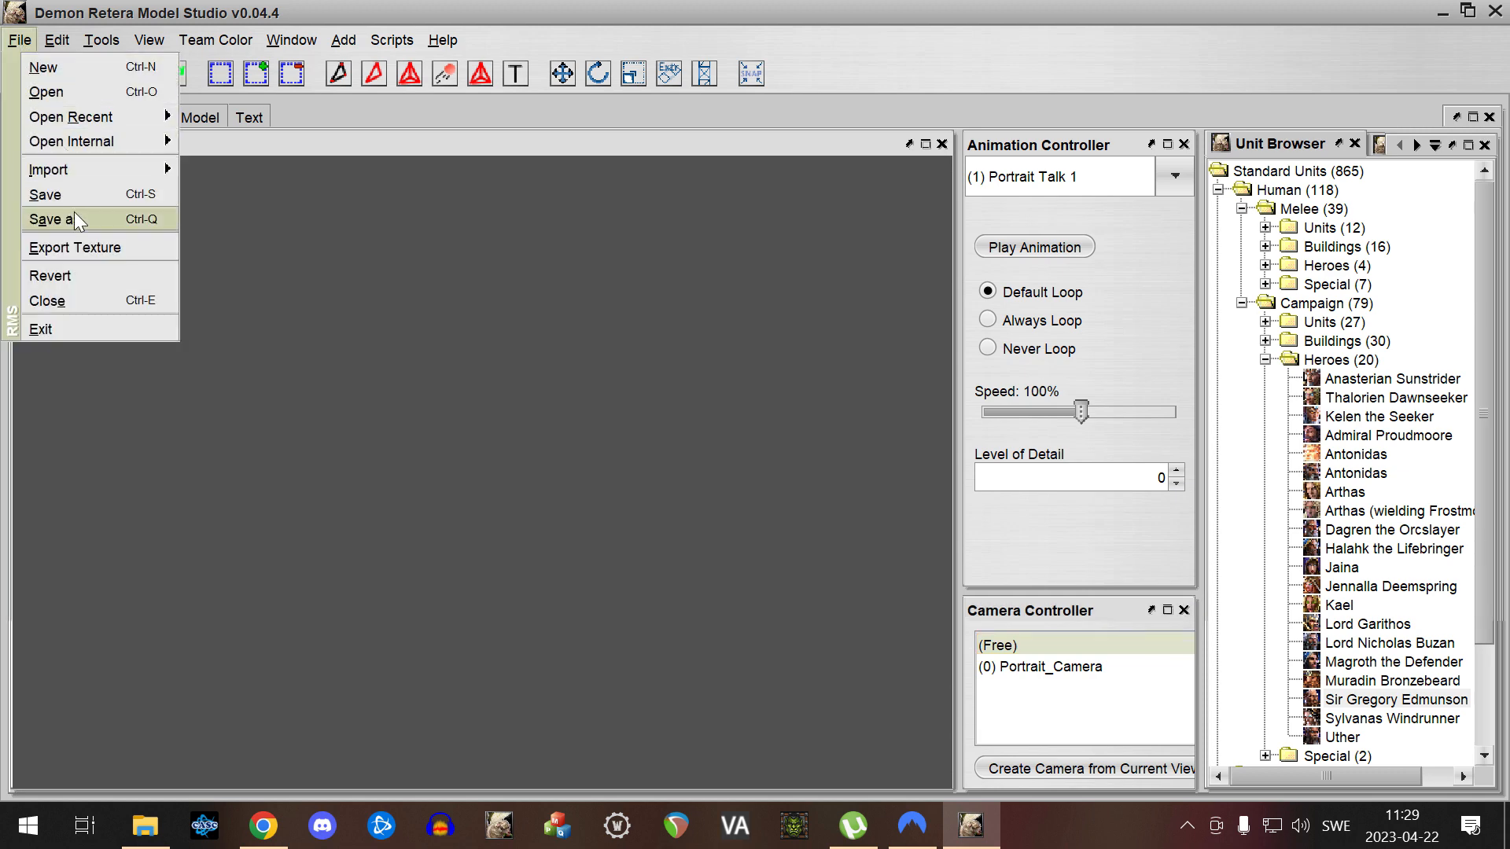
pyautogui.moveTo(392, 40)
pyautogui.click(446, 11)
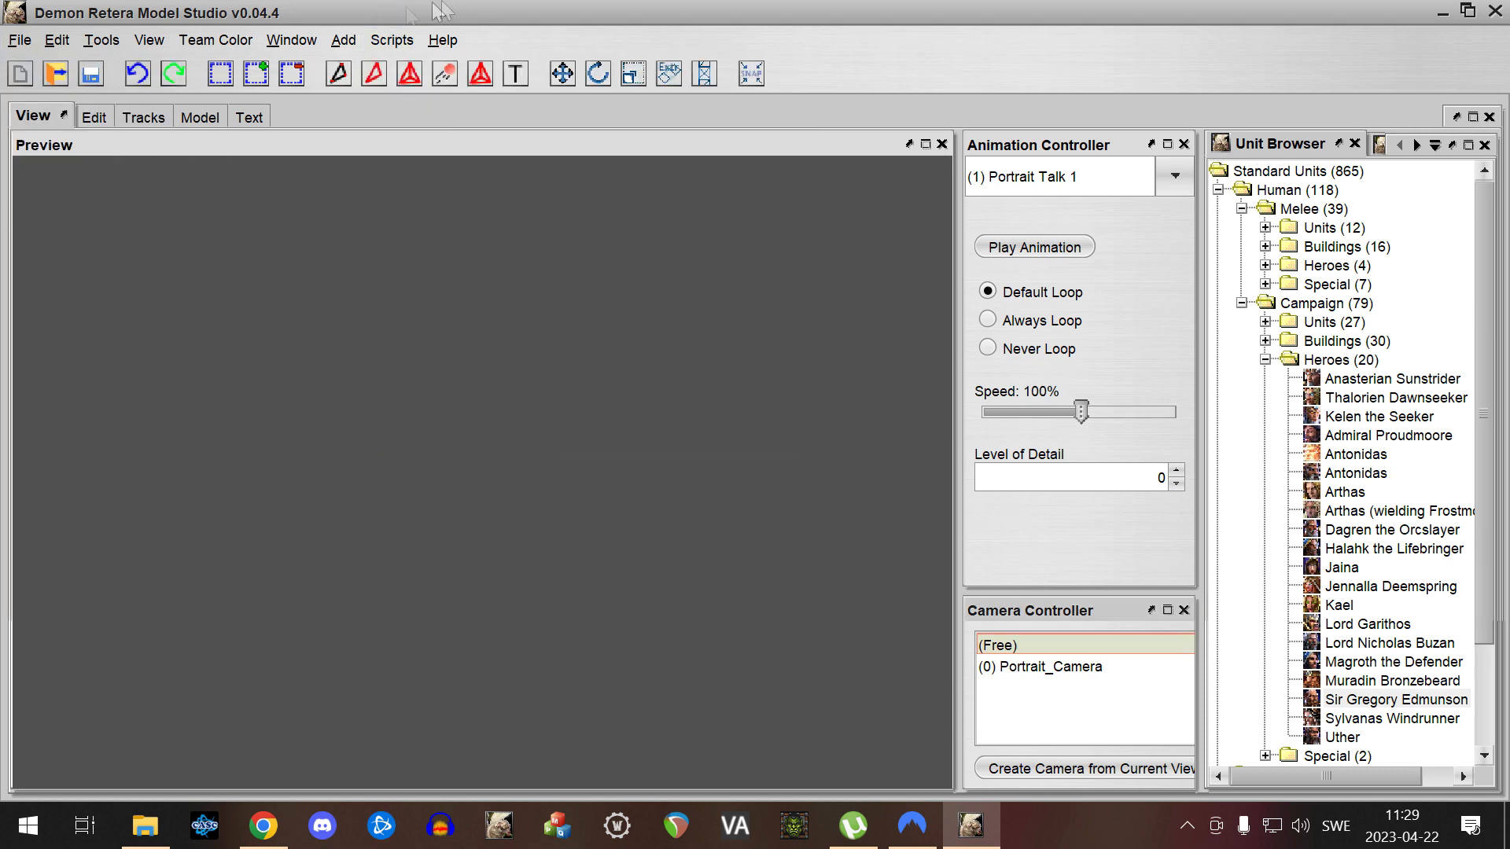
# Show the portrait model in the editing layout and activate cluster selection mode
pyautogui.click(97, 116)
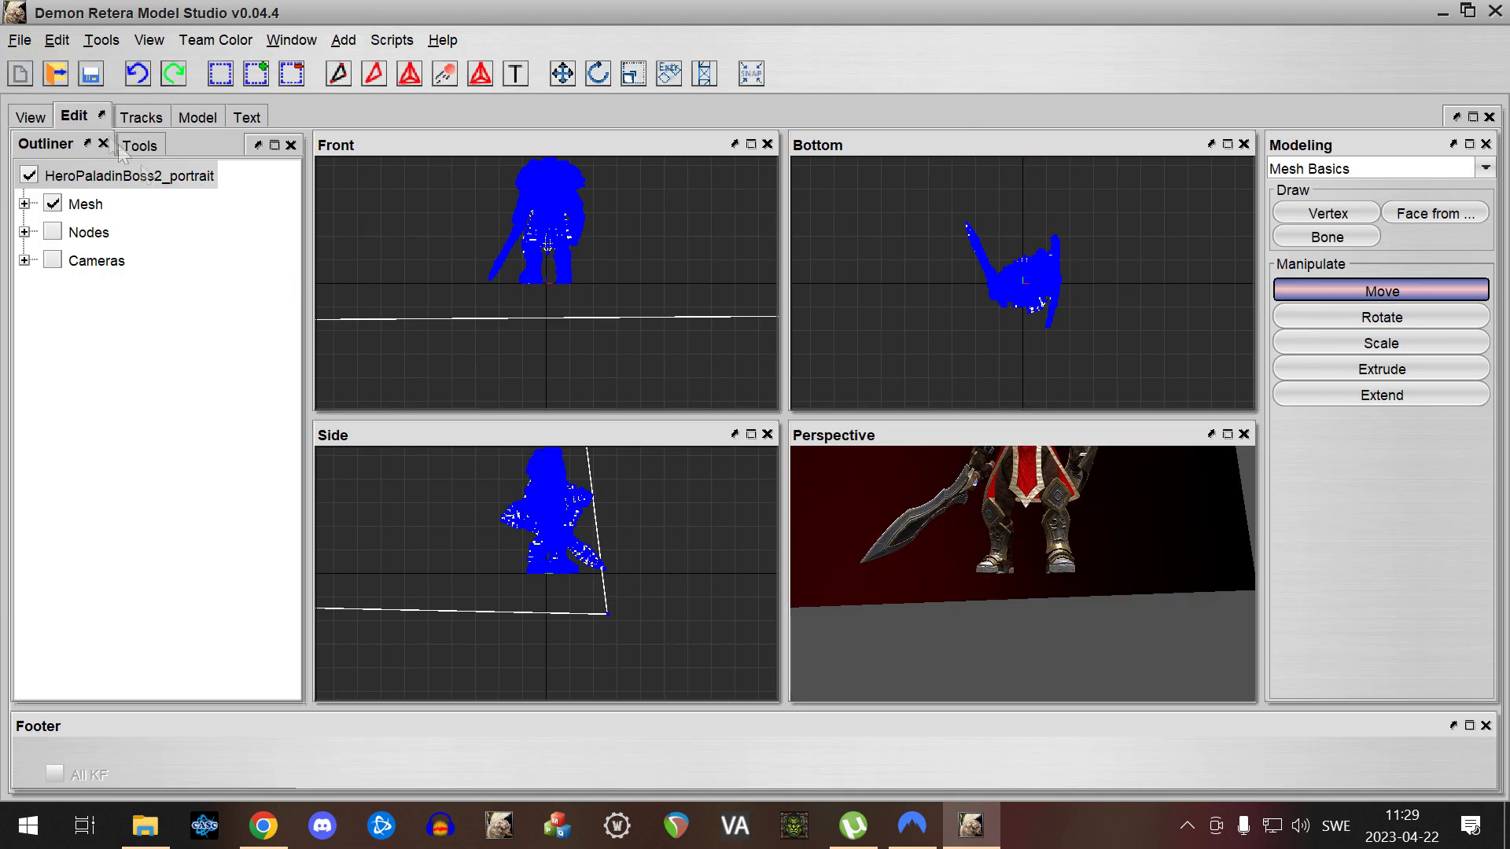
pyautogui.scroll(2, 574, 242)
pyautogui.scroll(1, 578, 243)
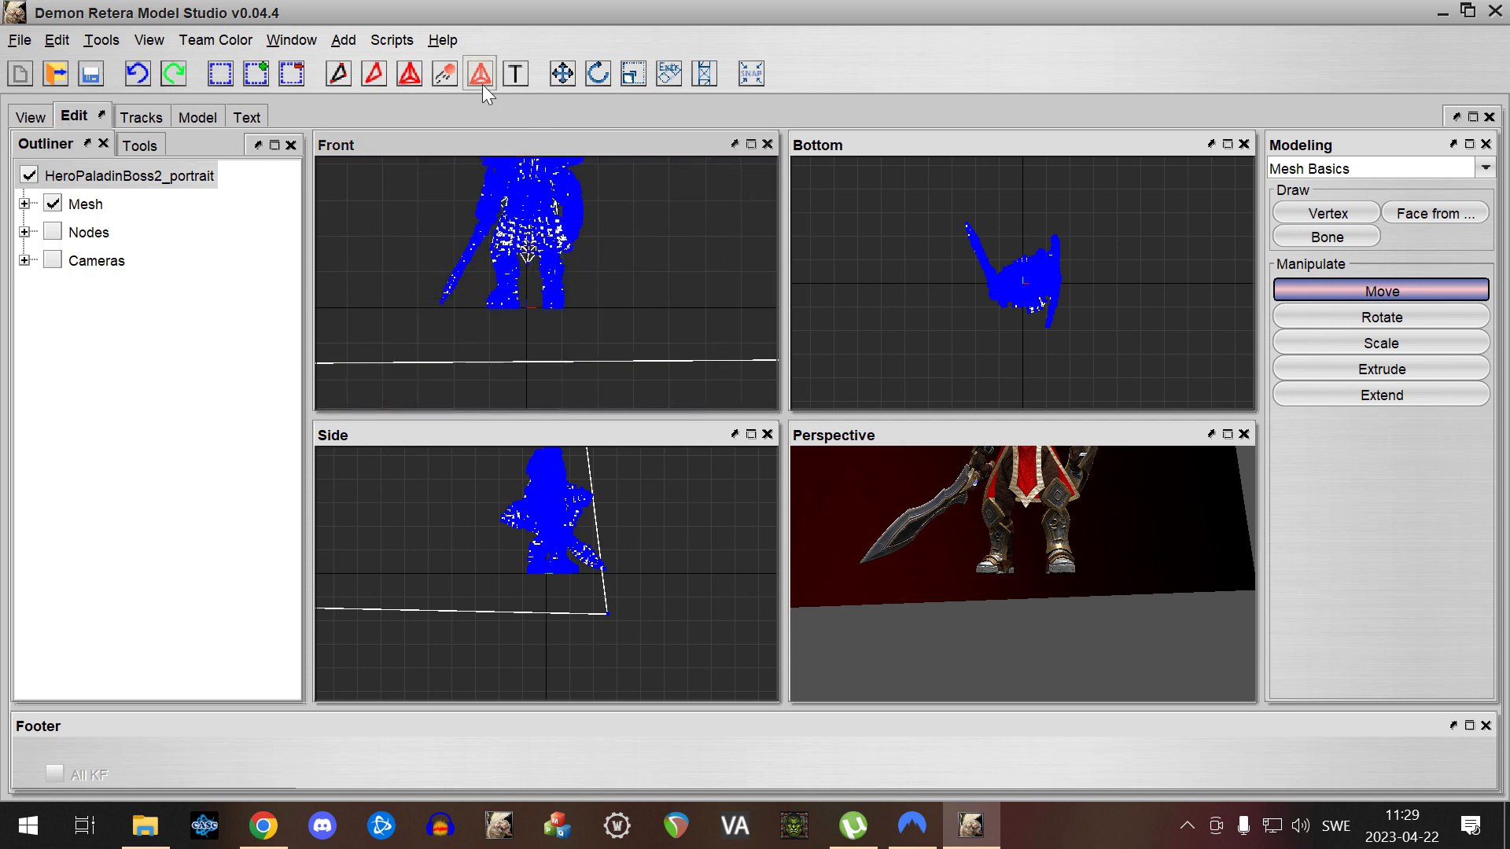
pyautogui.click(482, 75)
pyautogui.moveTo(535, 174); pyautogui.dragTo(590, 315, button='middle')
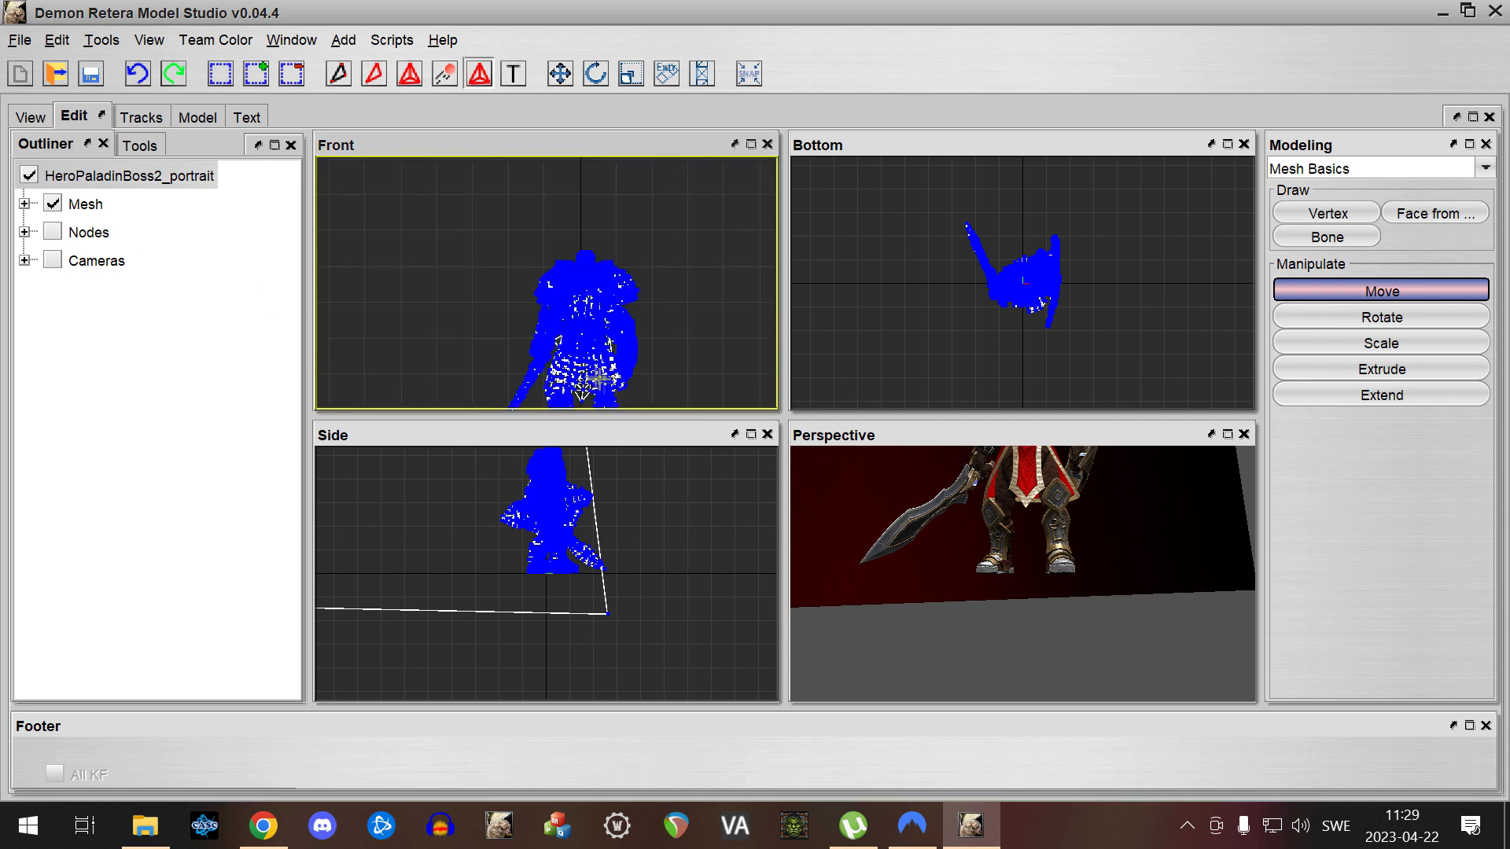
pyautogui.click(445, 75)
pyautogui.click(480, 75)
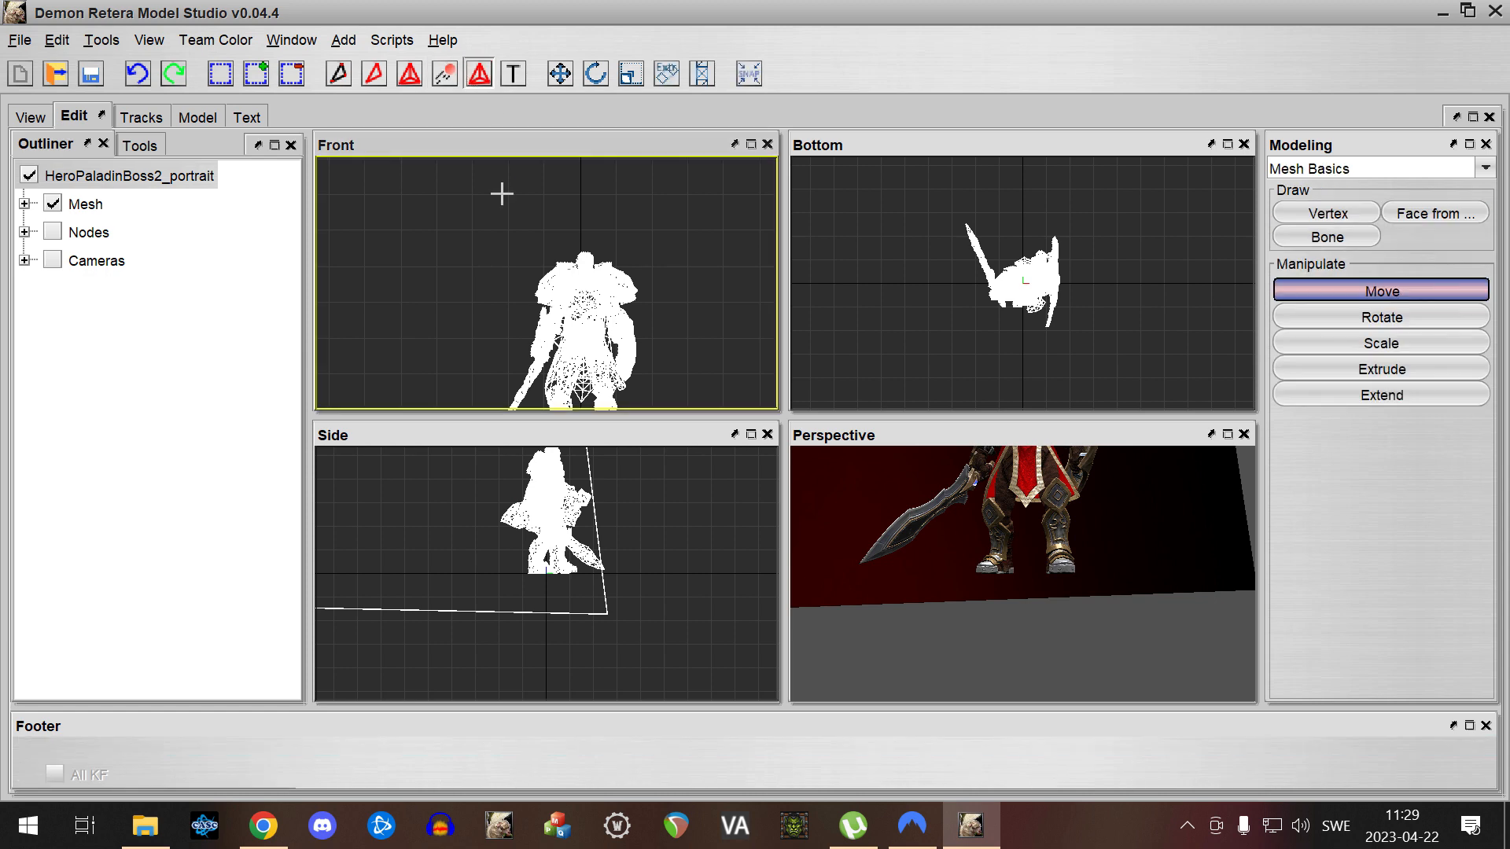
# Expand the node hierarchy from bone_turret through spine, chest, neck and head down to the children of hd_anim_bind_jnt
pyautogui.click(24, 232)
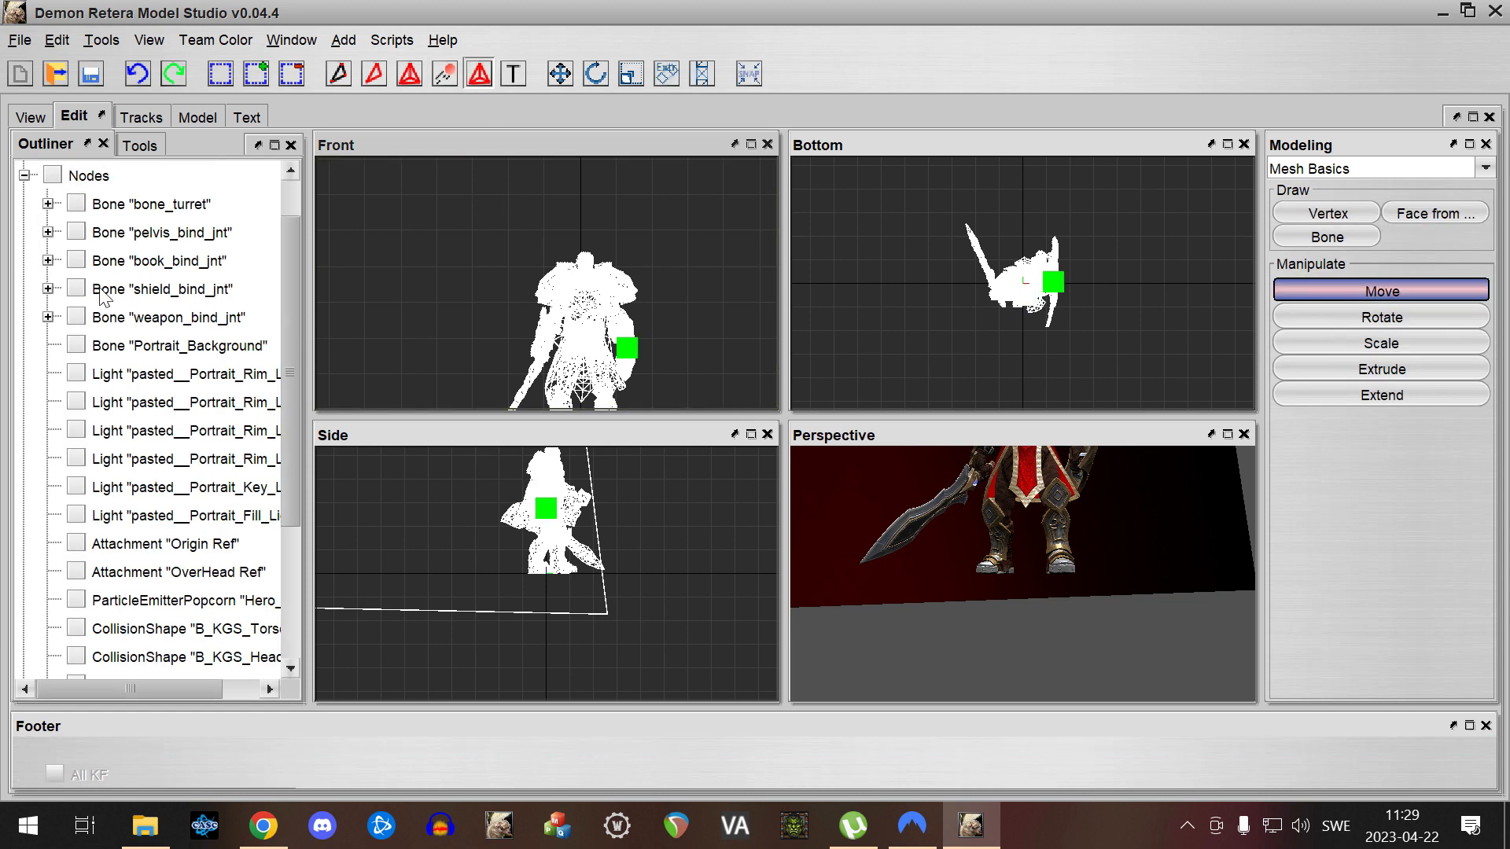
pyautogui.click(48, 204)
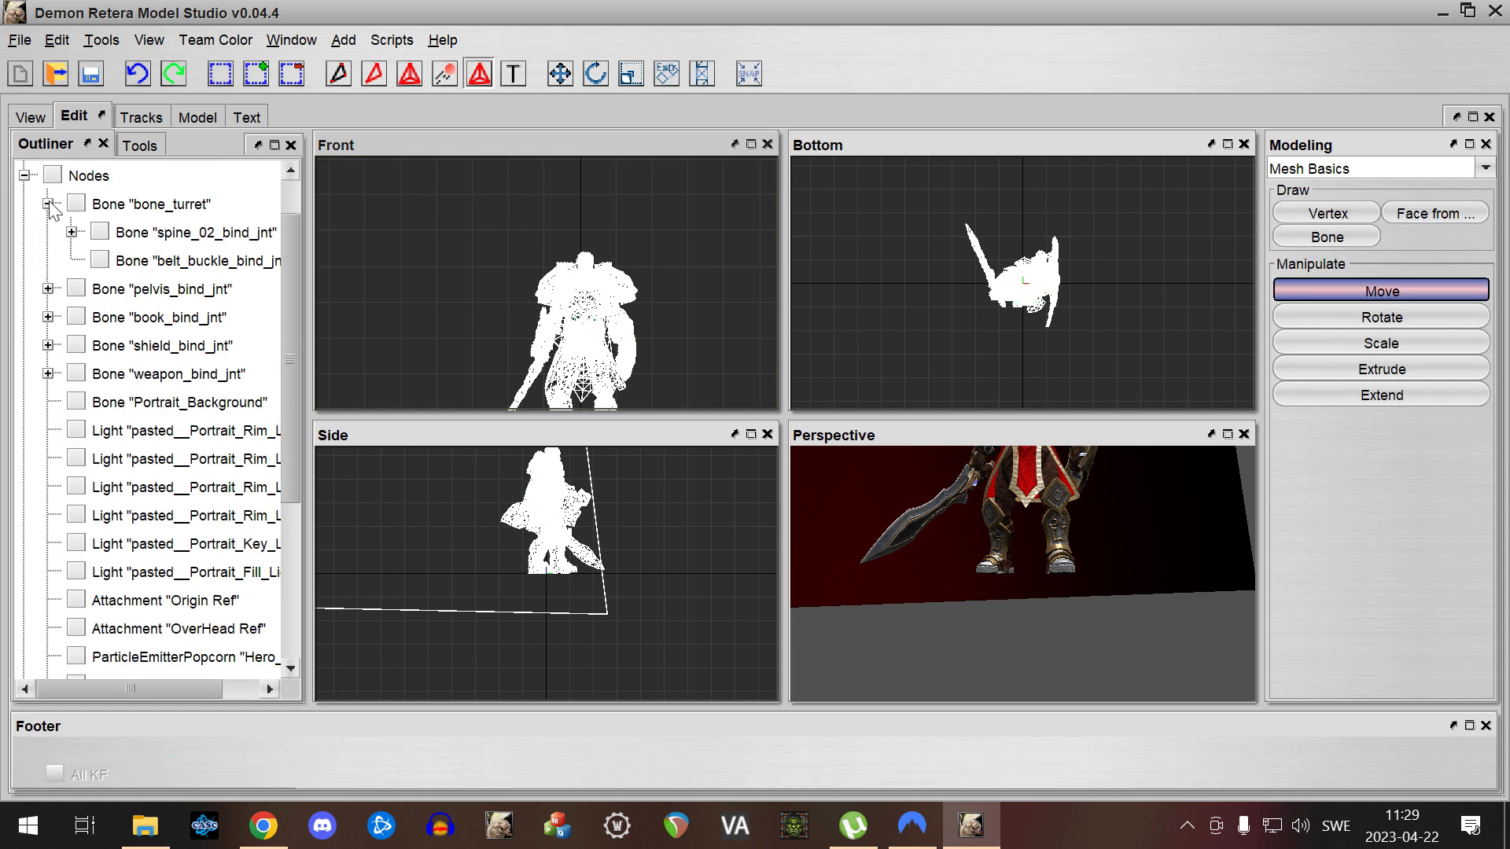
pyautogui.click(71, 232)
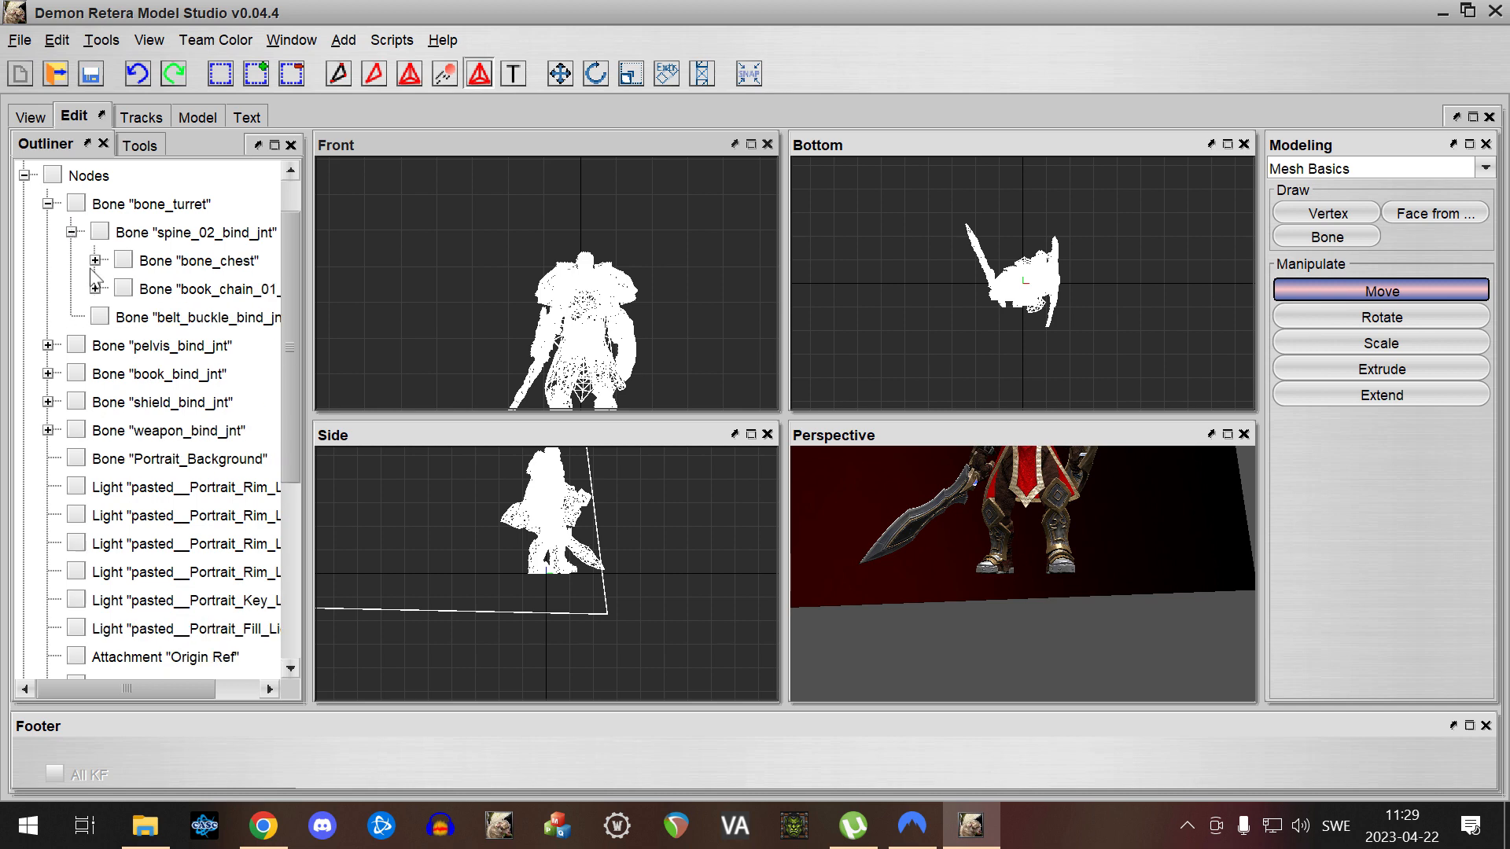
pyautogui.click(95, 260)
pyautogui.click(119, 289)
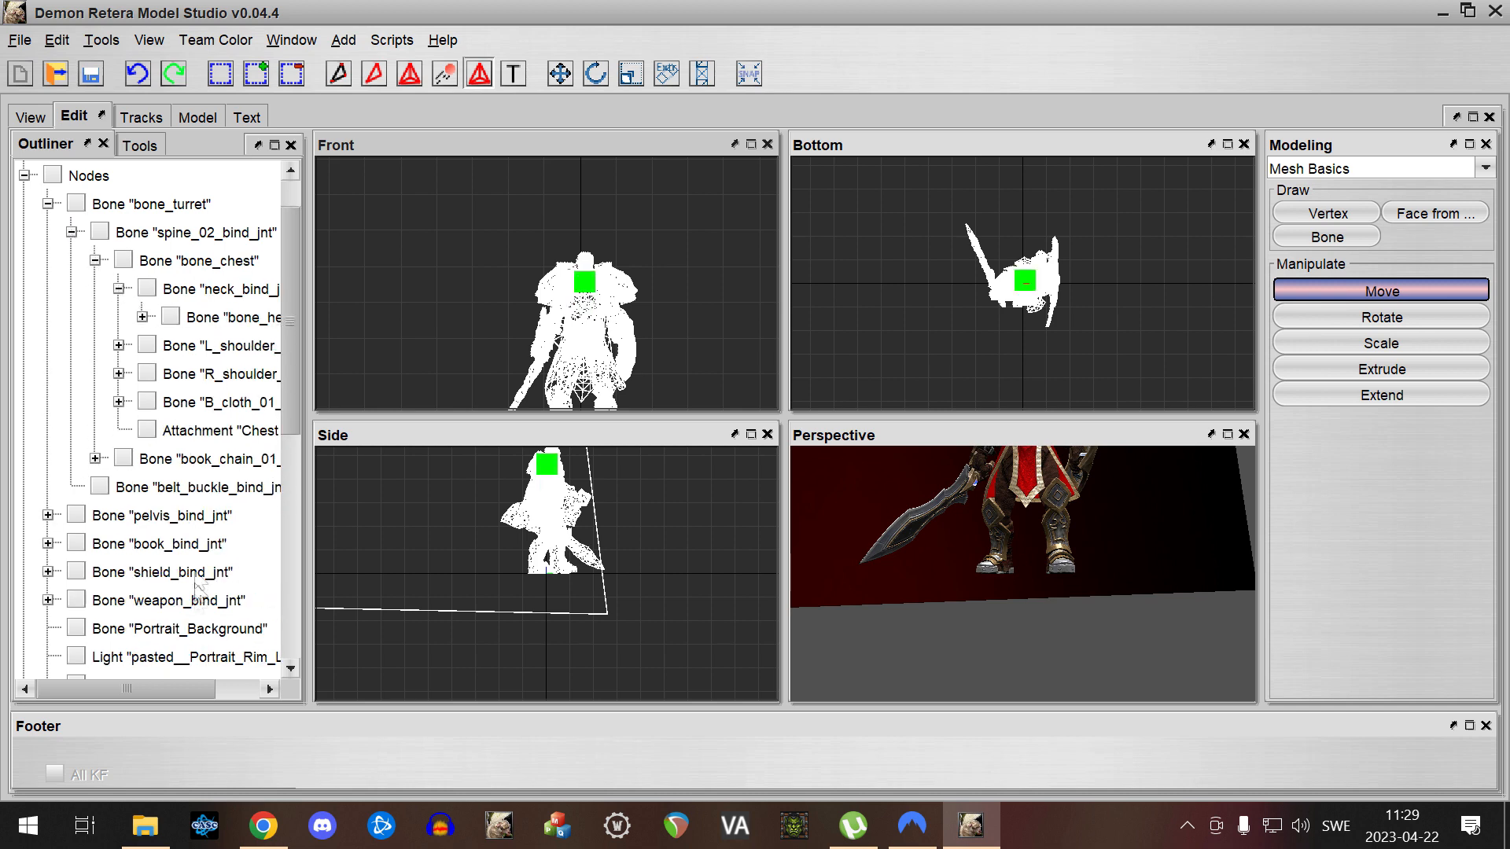
pyautogui.moveTo(162, 689); pyautogui.dragTo(181, 665)
pyautogui.click(115, 317)
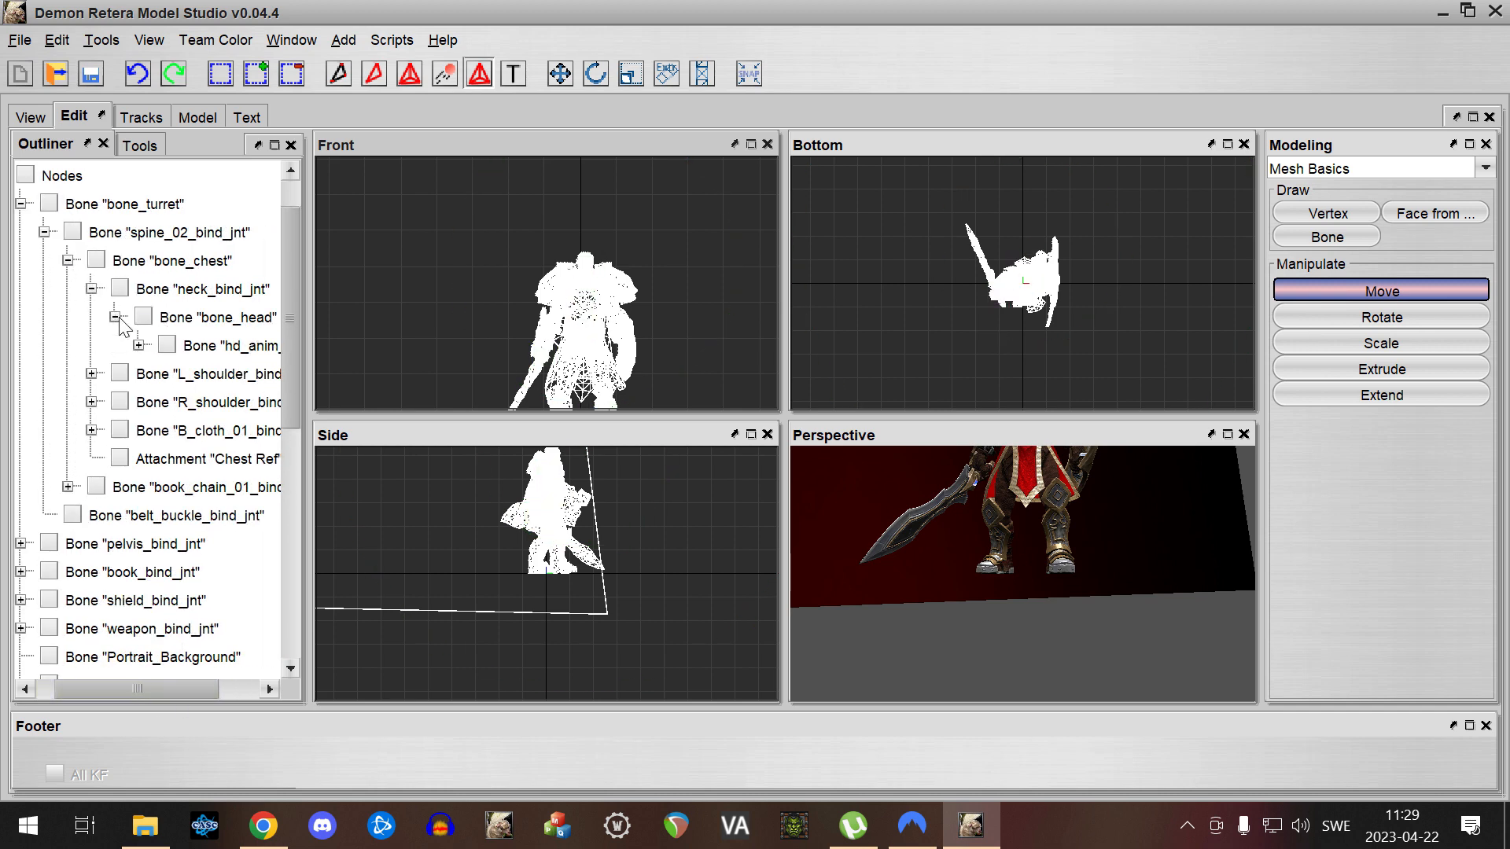
pyautogui.moveTo(182, 689); pyautogui.dragTo(240, 690)
pyautogui.click(97, 345)
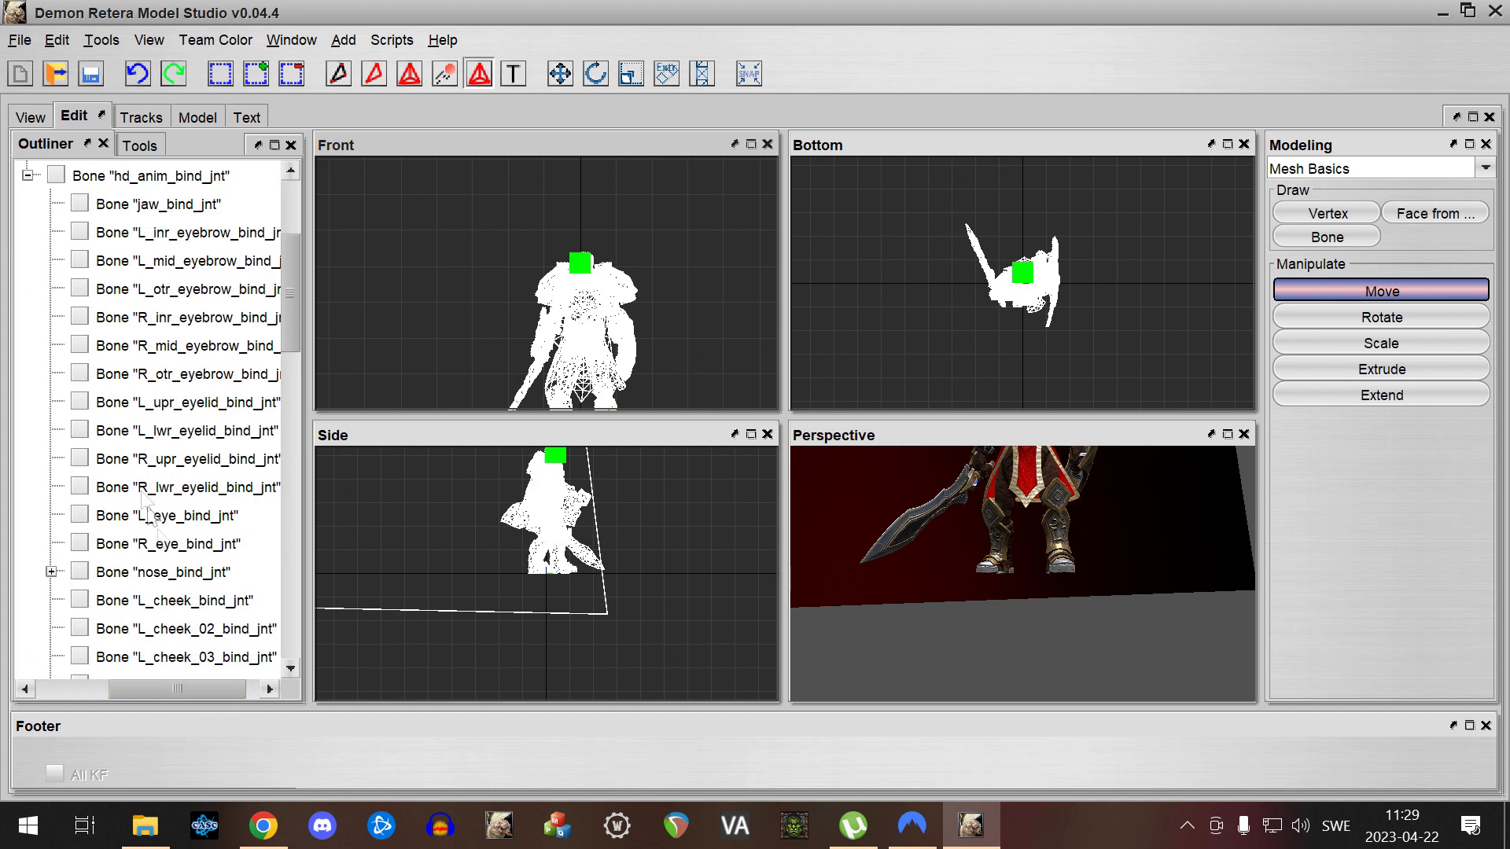
# Enable the jaw_bind_jnt bone under hd_anim_bind_jnt for editing
pyautogui.click(79, 203)
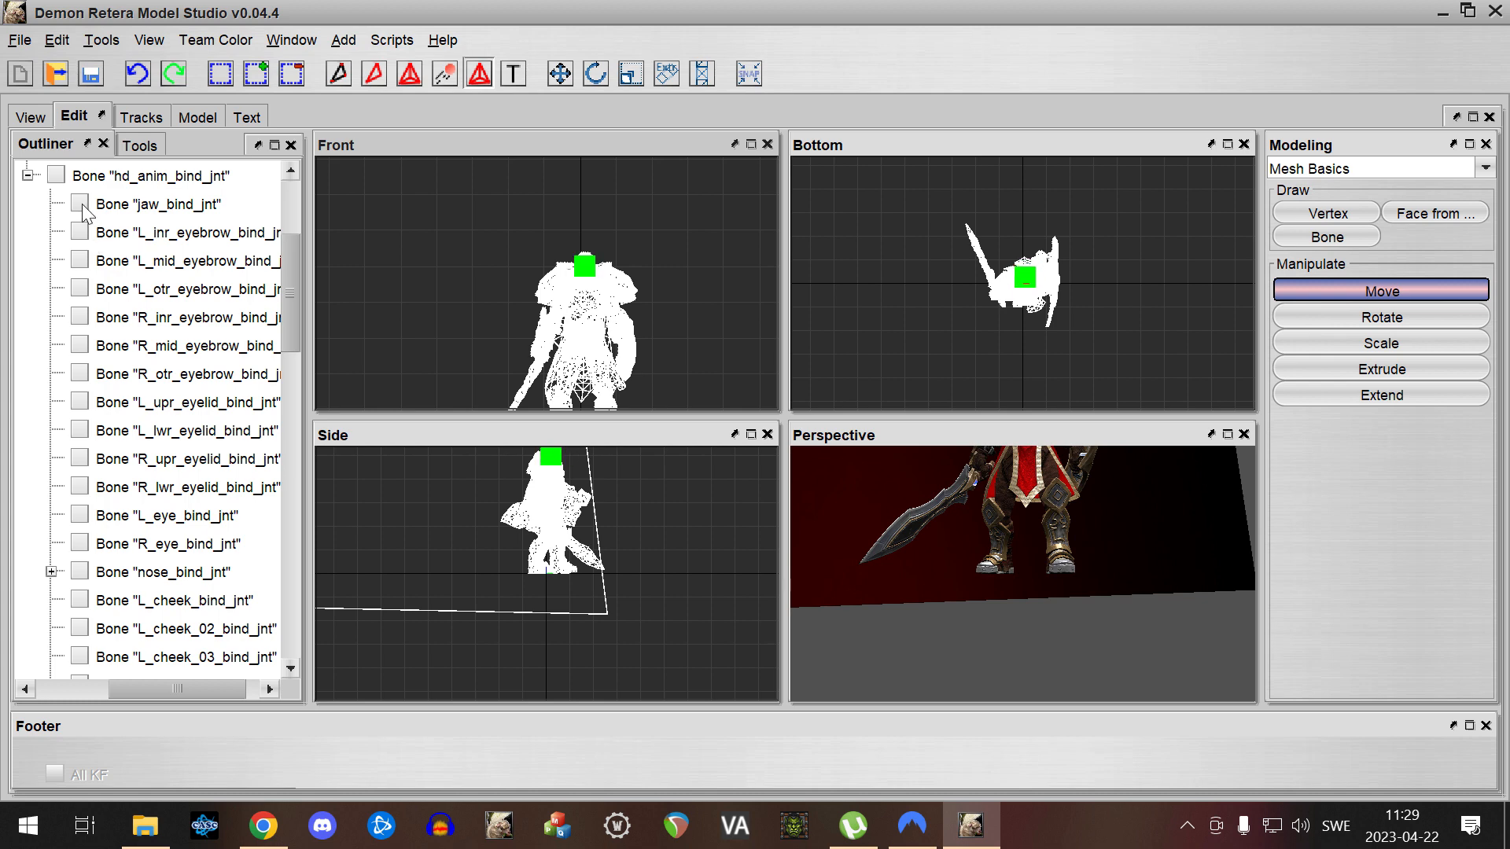
pyautogui.click(55, 174)
pyautogui.moveTo(189, 692); pyautogui.dragTo(163, 696)
pyautogui.scroll(2, 175, 560)
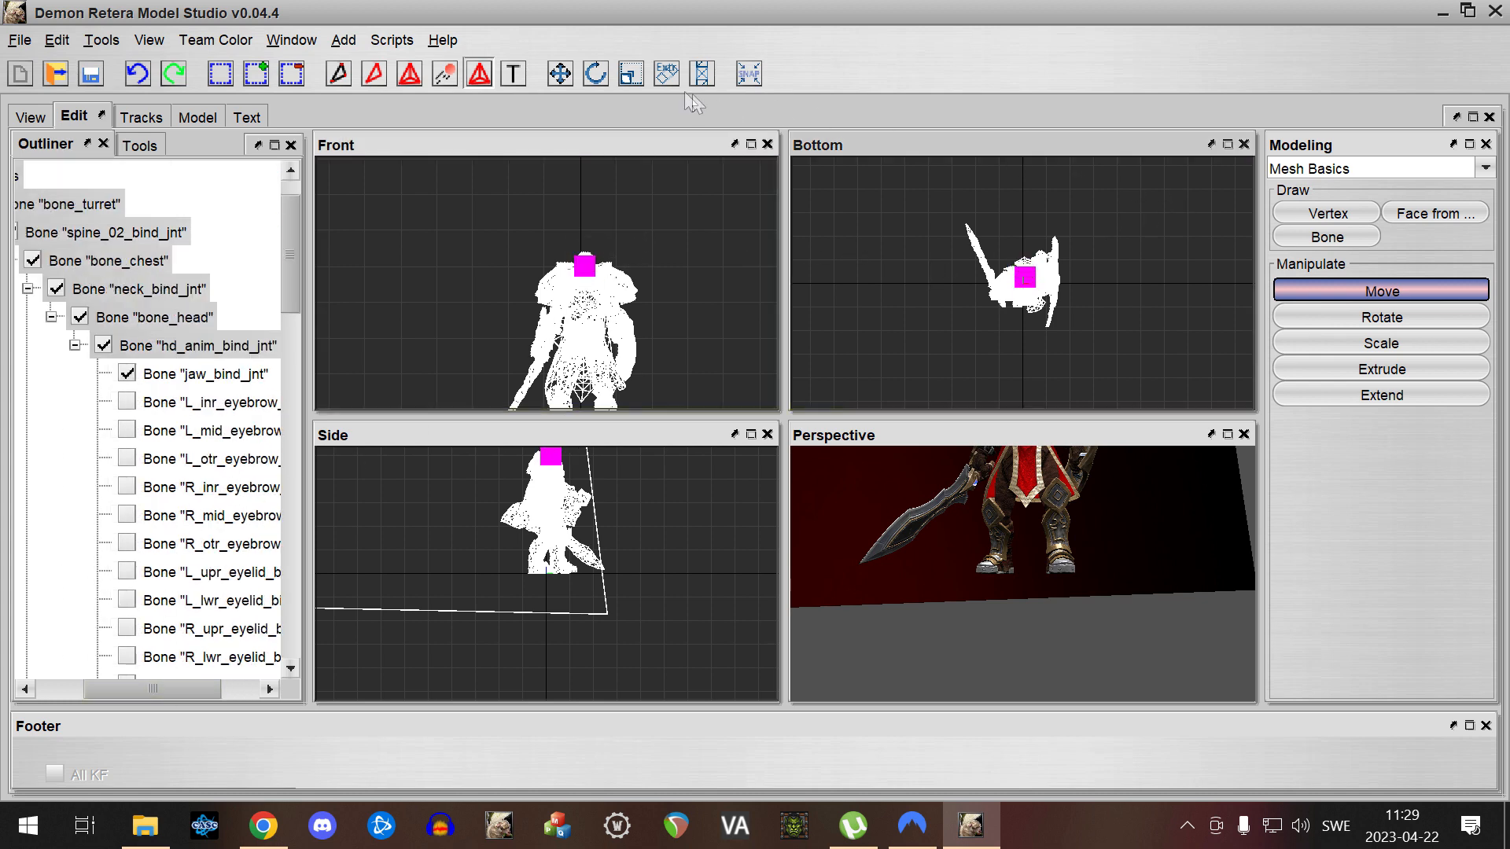
# Switch to animation mode, choose the Portrait Talk 1 sequence and frame the character's head and shoulders in the perspective view
pyautogui.click(446, 74)
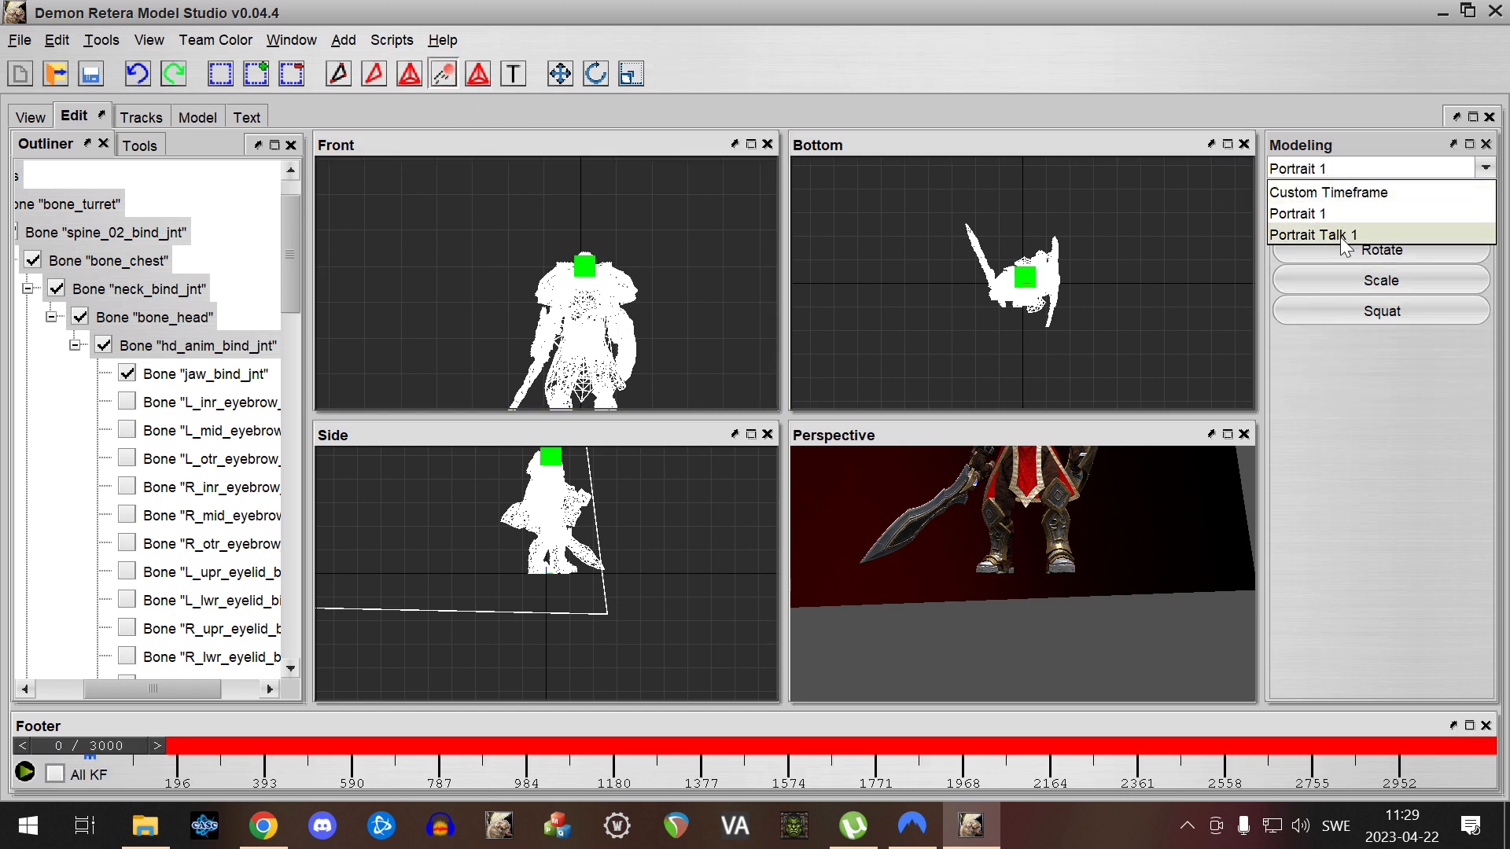
pyautogui.click(1310, 232)
pyautogui.scroll(-5, 1023, 582)
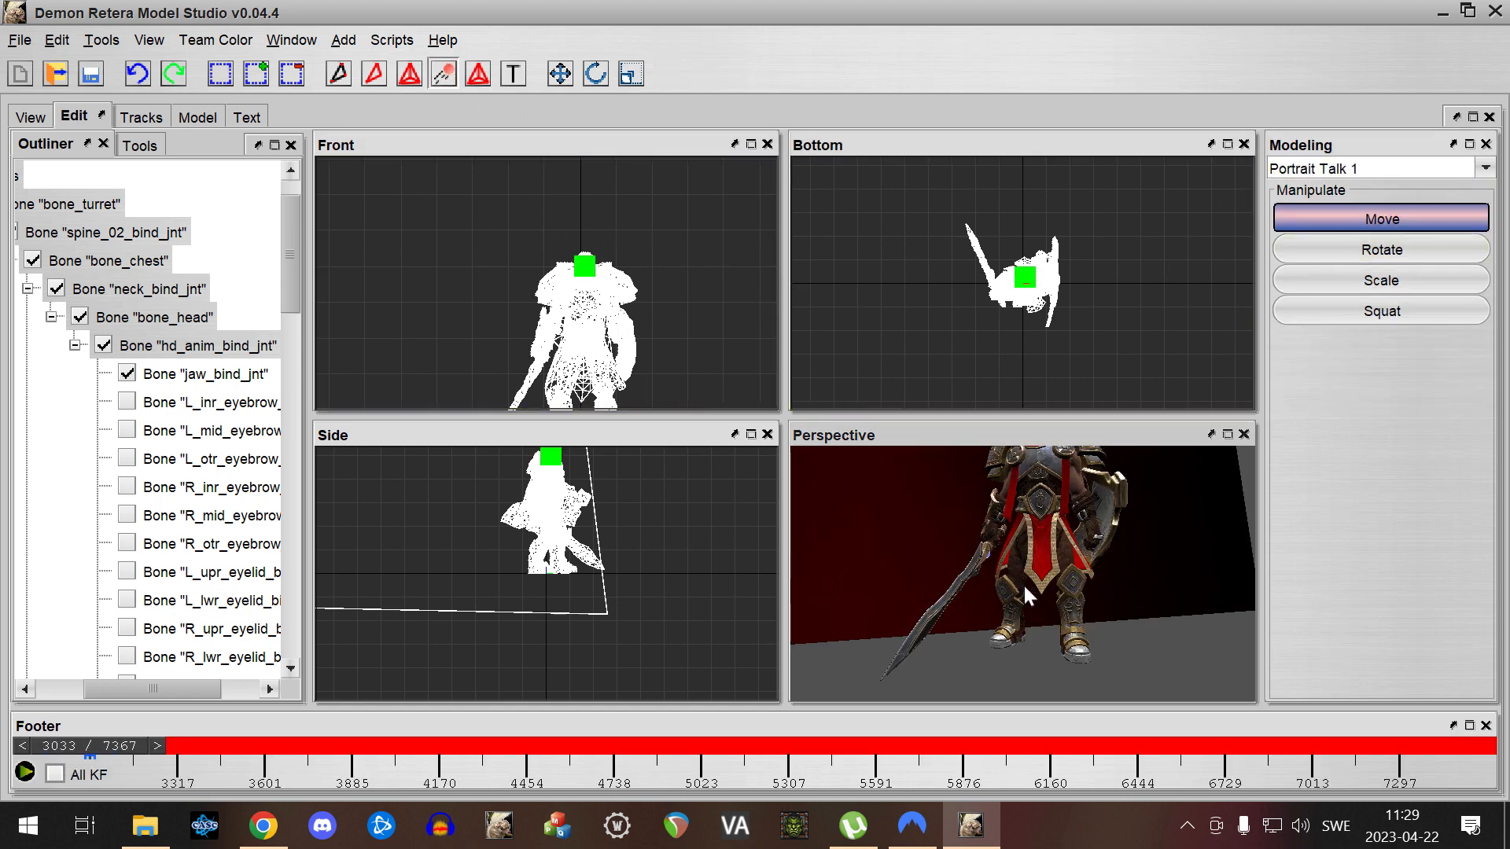
pyautogui.scroll(5, 1112, 565)
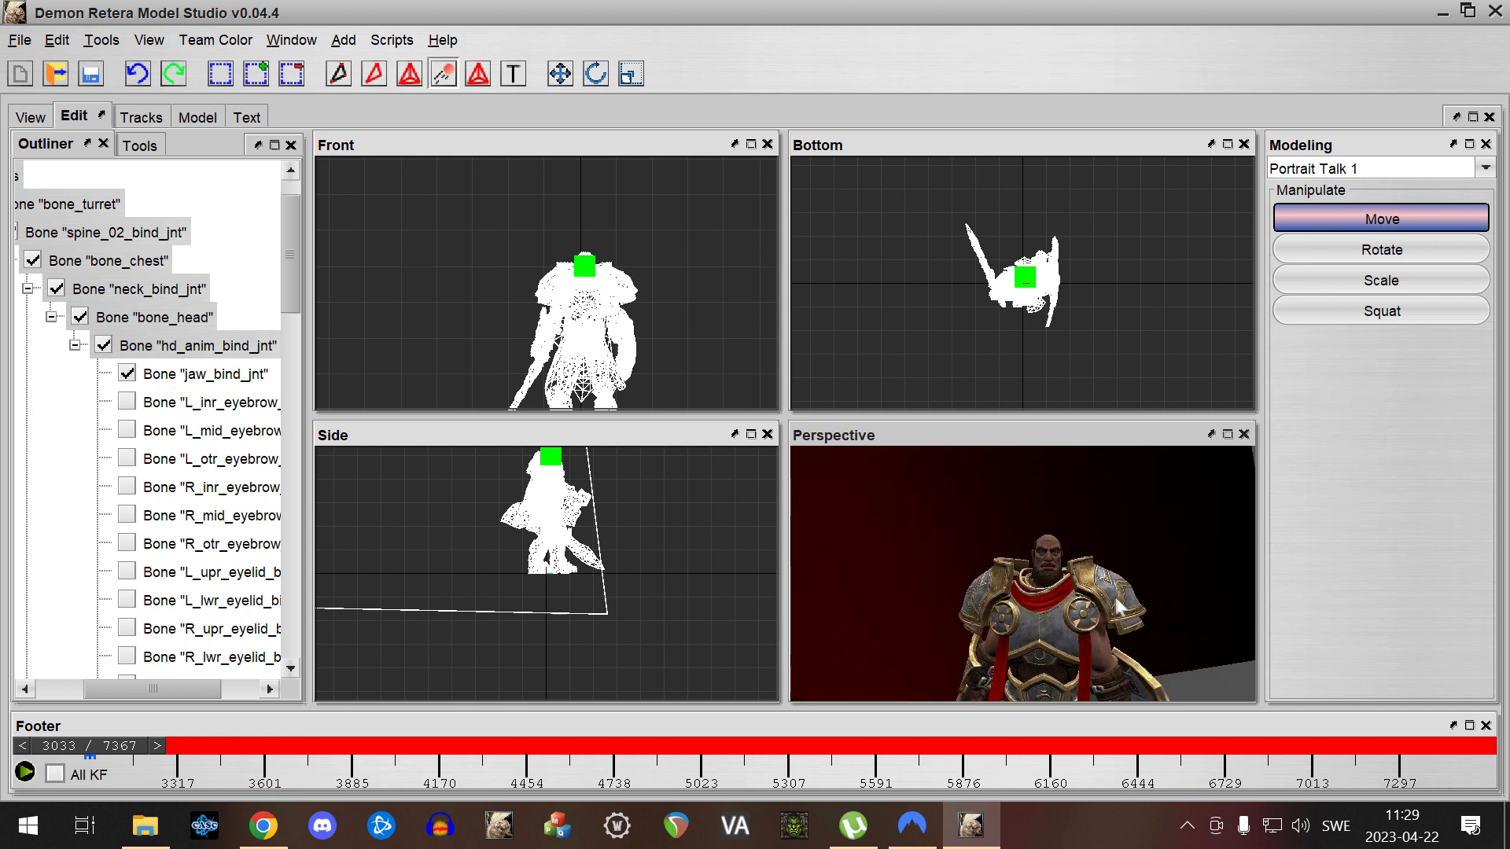
# Select the jaw bone and move the Portrait Talk 1 timeline to frame 3367
pyautogui.click(584, 265)
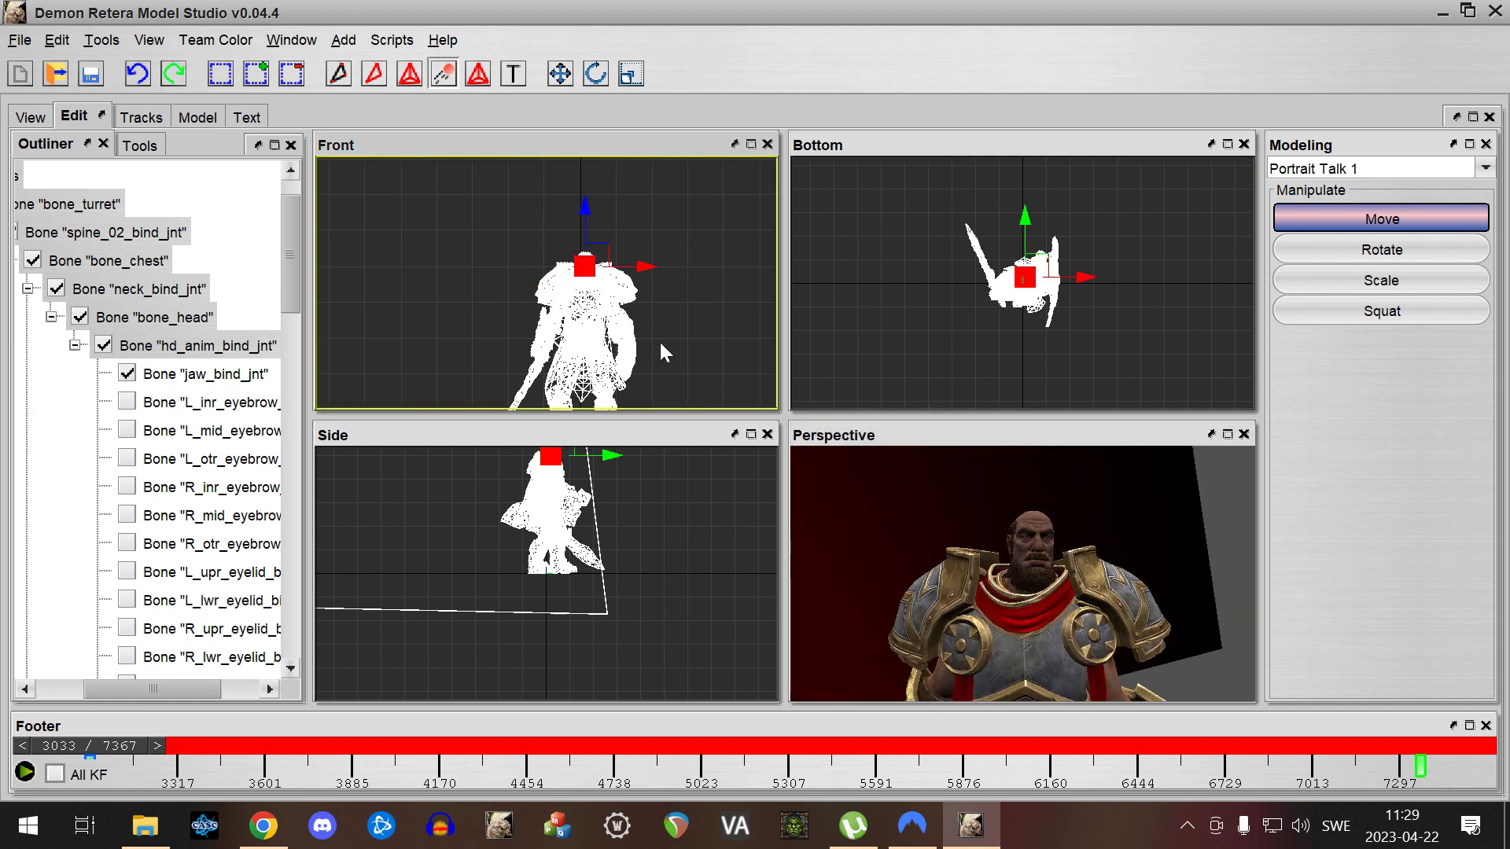
pyautogui.scroll(3, 614, 519)
pyautogui.scroll(-3, 598, 532)
pyautogui.scroll(3, 557, 524)
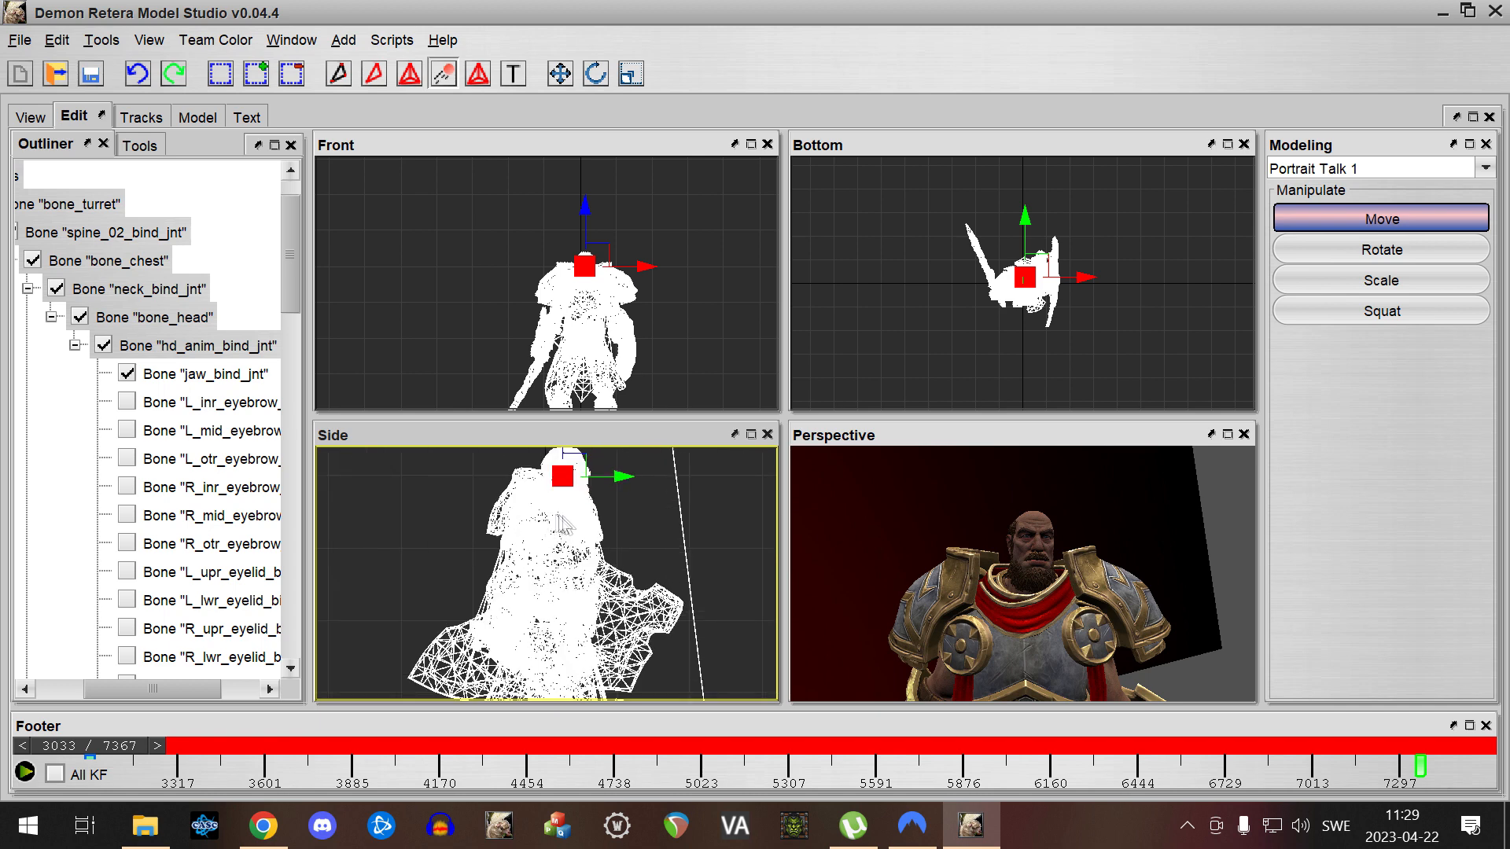
pyautogui.moveTo(595, 528); pyautogui.dragTo(596, 572, button='middle')
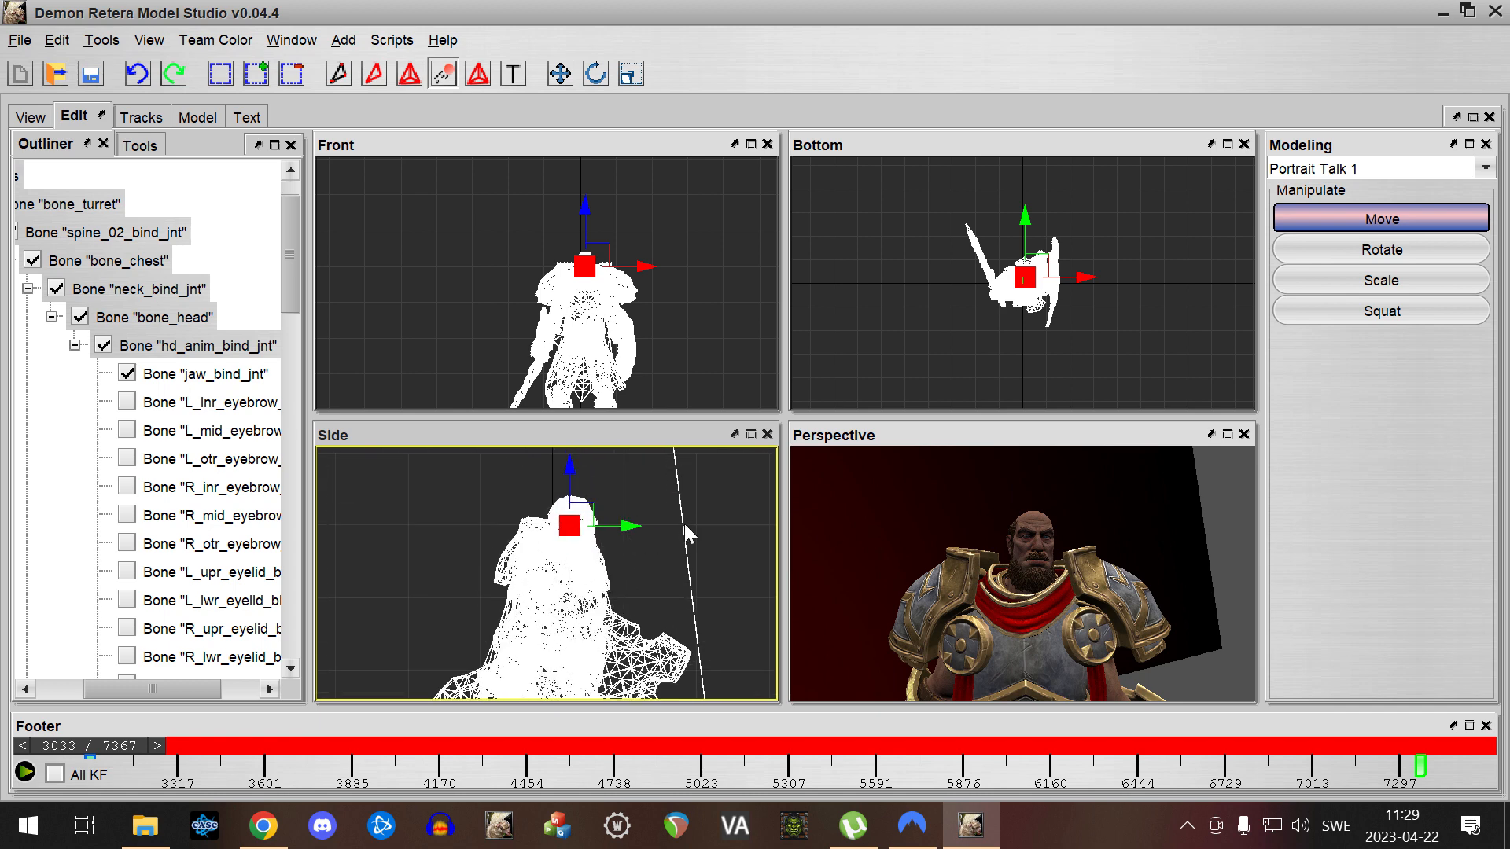
pyautogui.moveTo(120, 747); pyautogui.dragTo(281, 740)
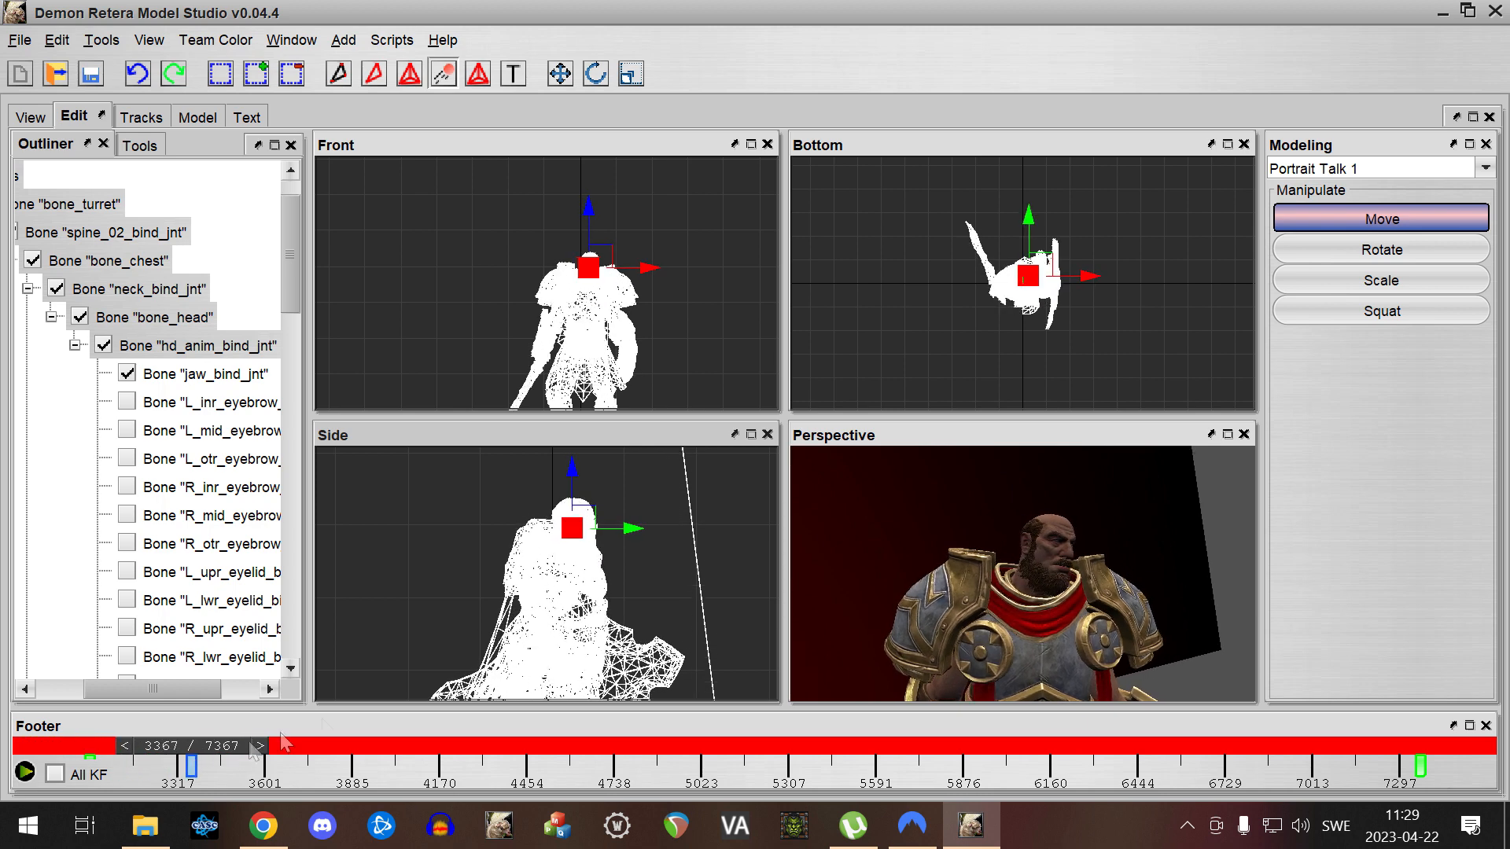
# Try rotating the selected jaw bone in the side view at frame 3367
pyautogui.press('e')
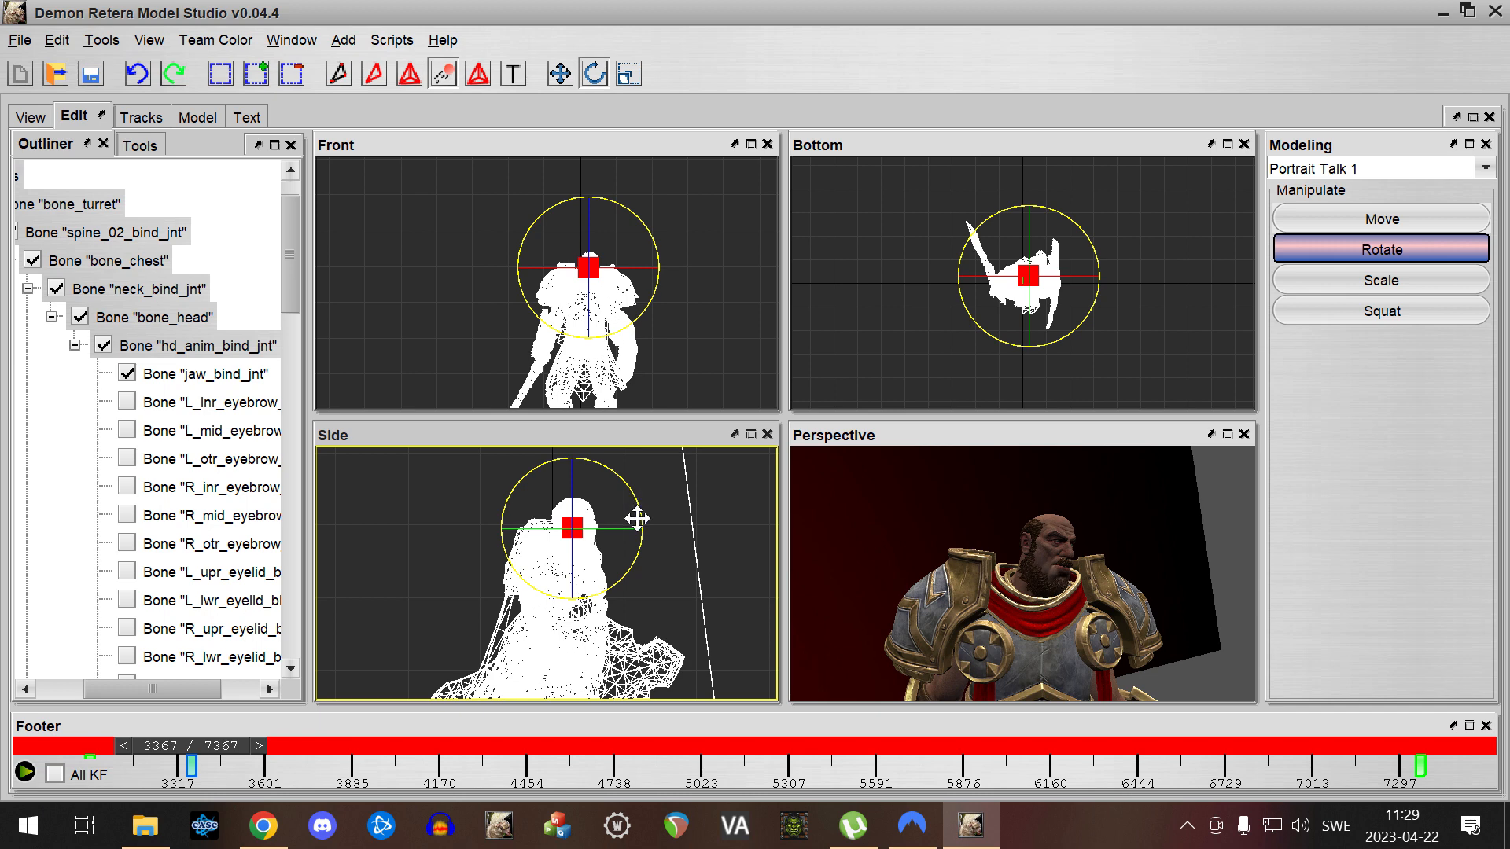
pyautogui.scroll(2, 1074, 565)
pyautogui.moveTo(1019, 560); pyautogui.dragTo(947, 586, button='middle')
pyautogui.moveTo(641, 502); pyautogui.dragTo(642, 526)
pyautogui.hotkey('ctrl', 'z')
pyautogui.hotkey('ctrl', 'z')
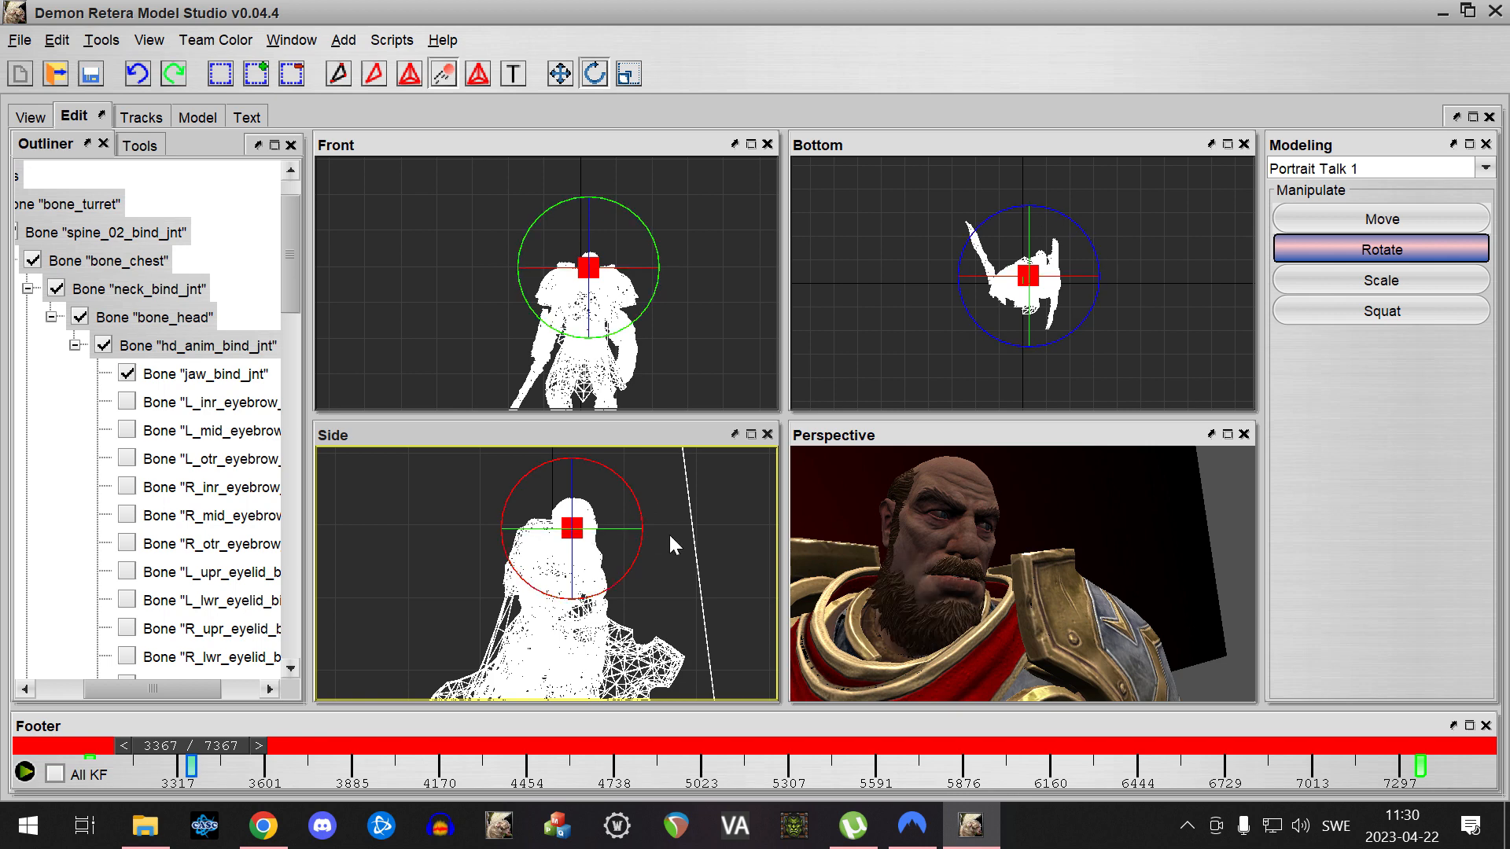
# Enable the L_lip_corner, L_lwr_lip_01 and L_lwr_lip_02 bones under hd_anim_bind_jnt for editing
pyautogui.press('w')
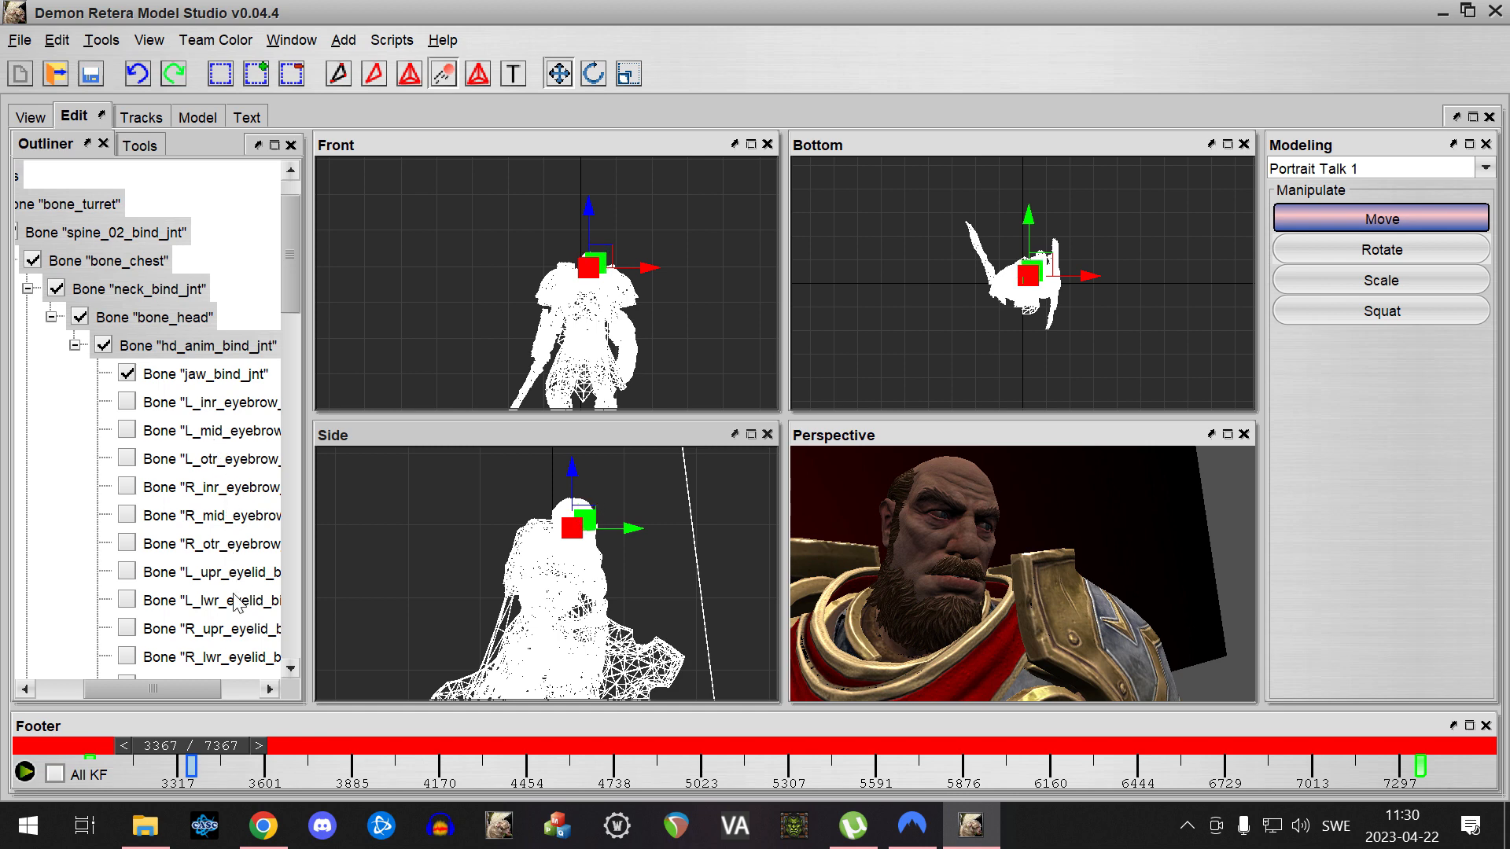
pyautogui.scroll(-1, 236, 603)
pyautogui.scroll(-3, 252, 588)
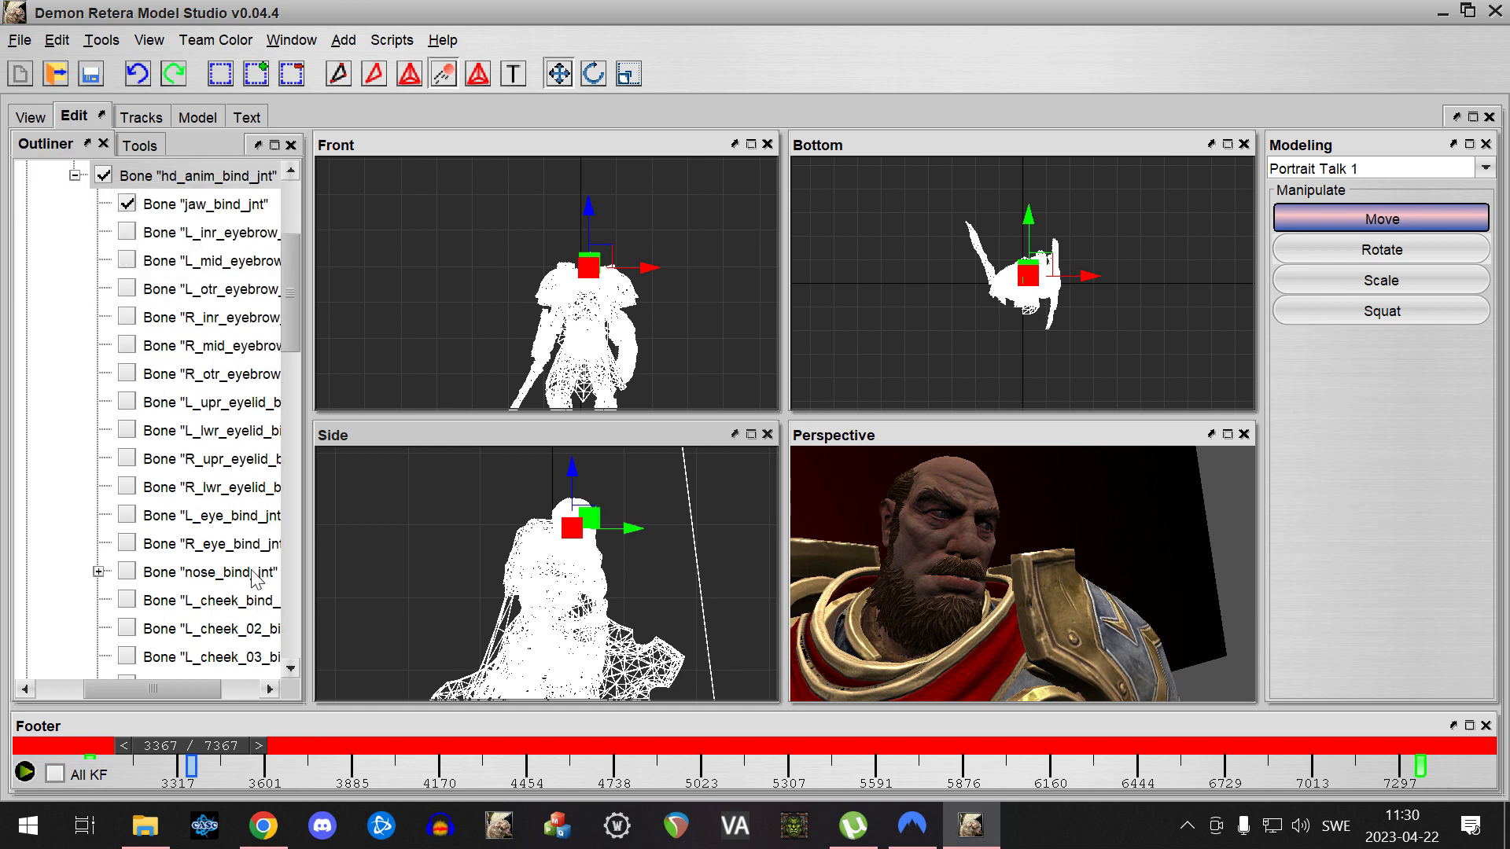
pyautogui.scroll(-1, 253, 580)
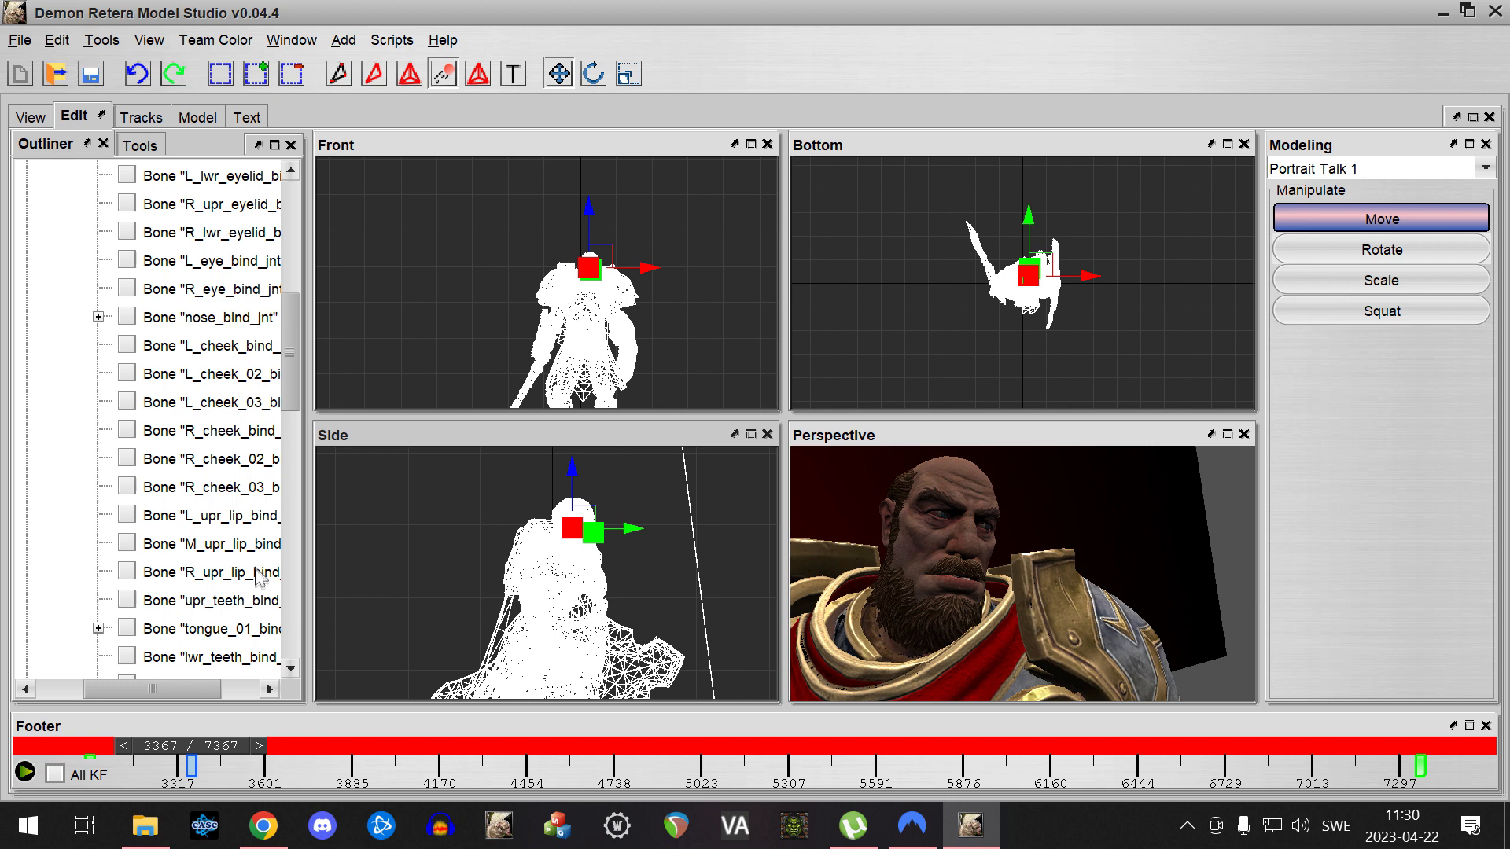
pyautogui.scroll(-1, 260, 582)
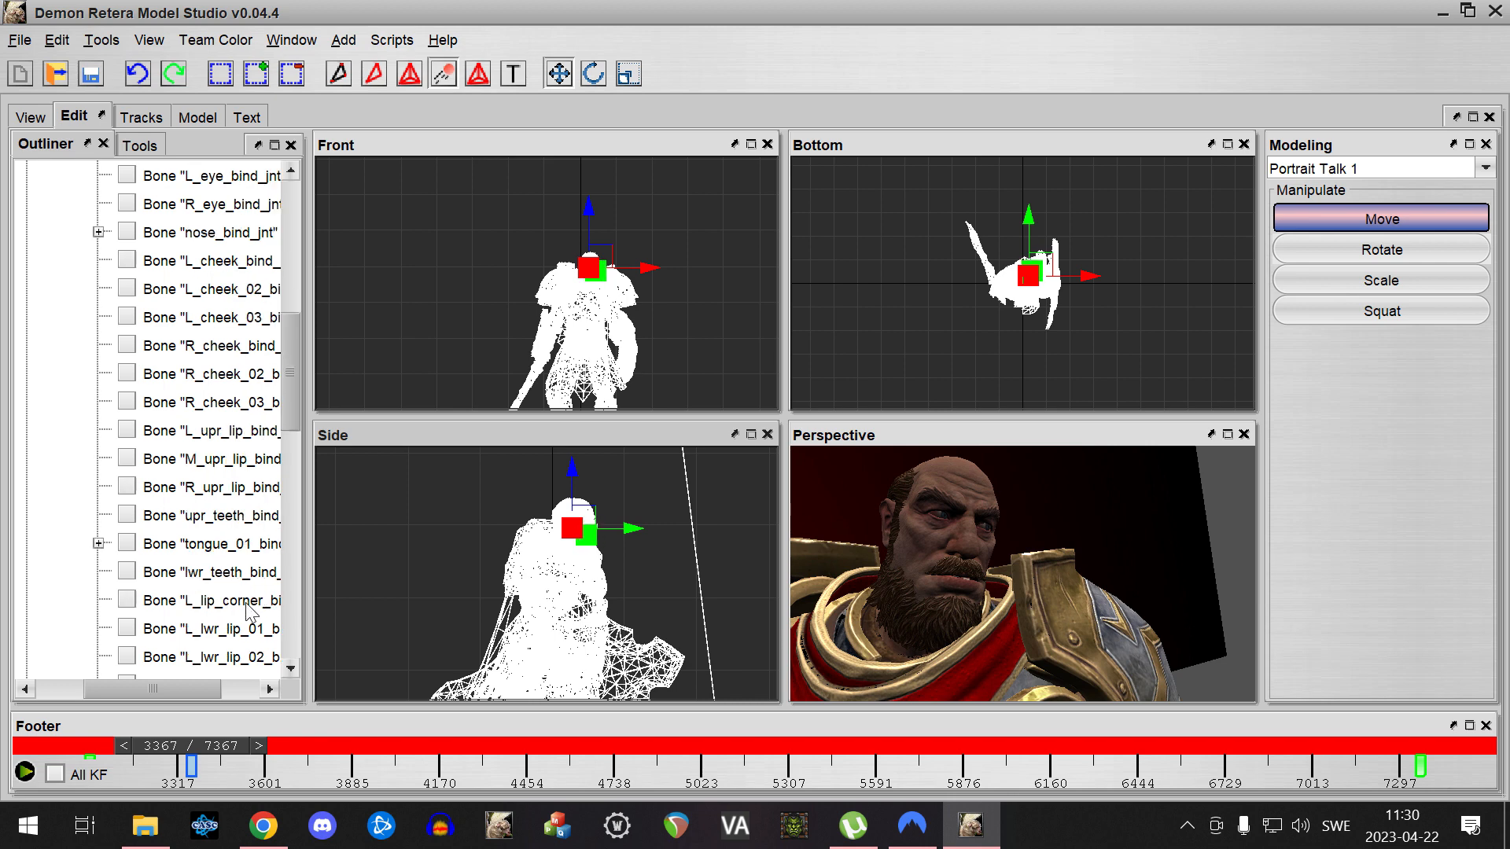
pyautogui.click(128, 655)
pyautogui.click(127, 628)
pyautogui.click(128, 600)
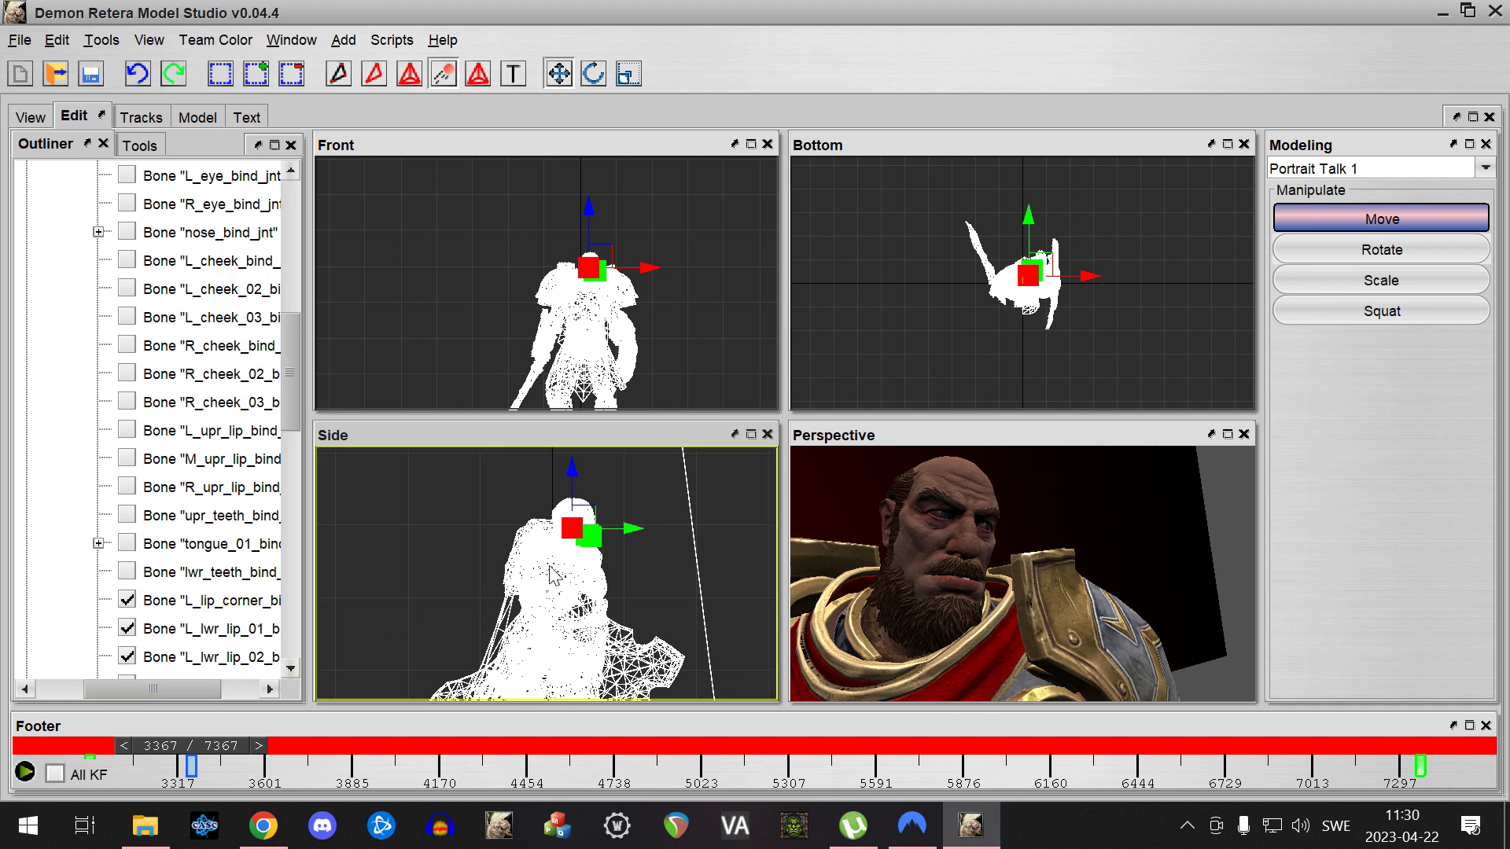
# Select all enabled bones and try moving them in the side view
pyautogui.hotkey('ctrl', 'a')
pyautogui.press('e')
pyautogui.press('w')
pyautogui.moveTo(676, 511)
pyautogui.mouseDown(button='right')
pyautogui.moveTo(660, 508)
pyautogui.moveTo(681, 513)
pyautogui.mouseUp(button='right')
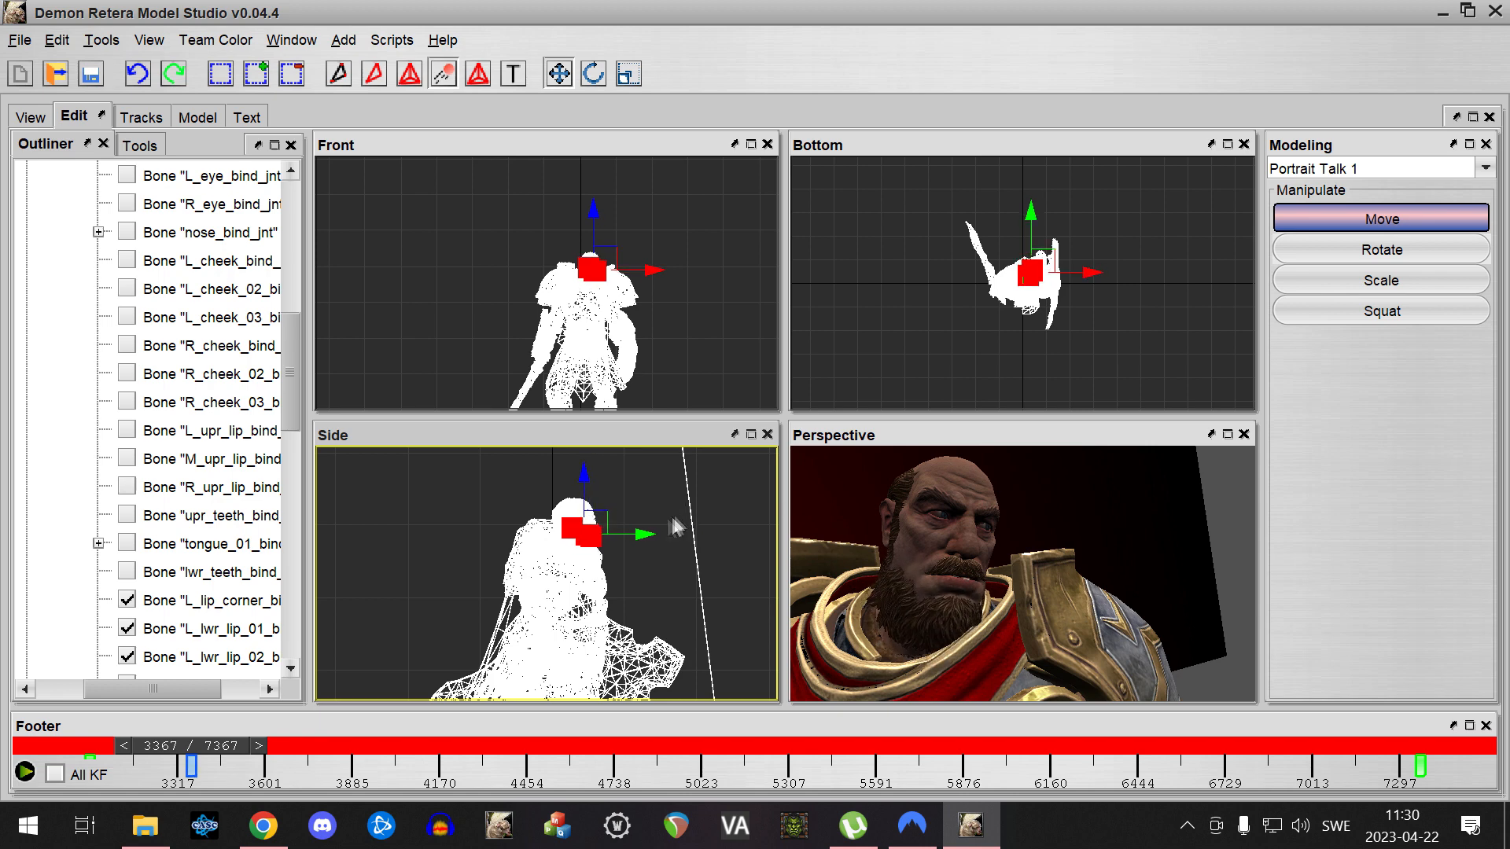
# Enable the lwr_teeth bone, the middle lower lip bone, both right lower lip bones and the R_lip_corner bone for editing
pyautogui.click(128, 573)
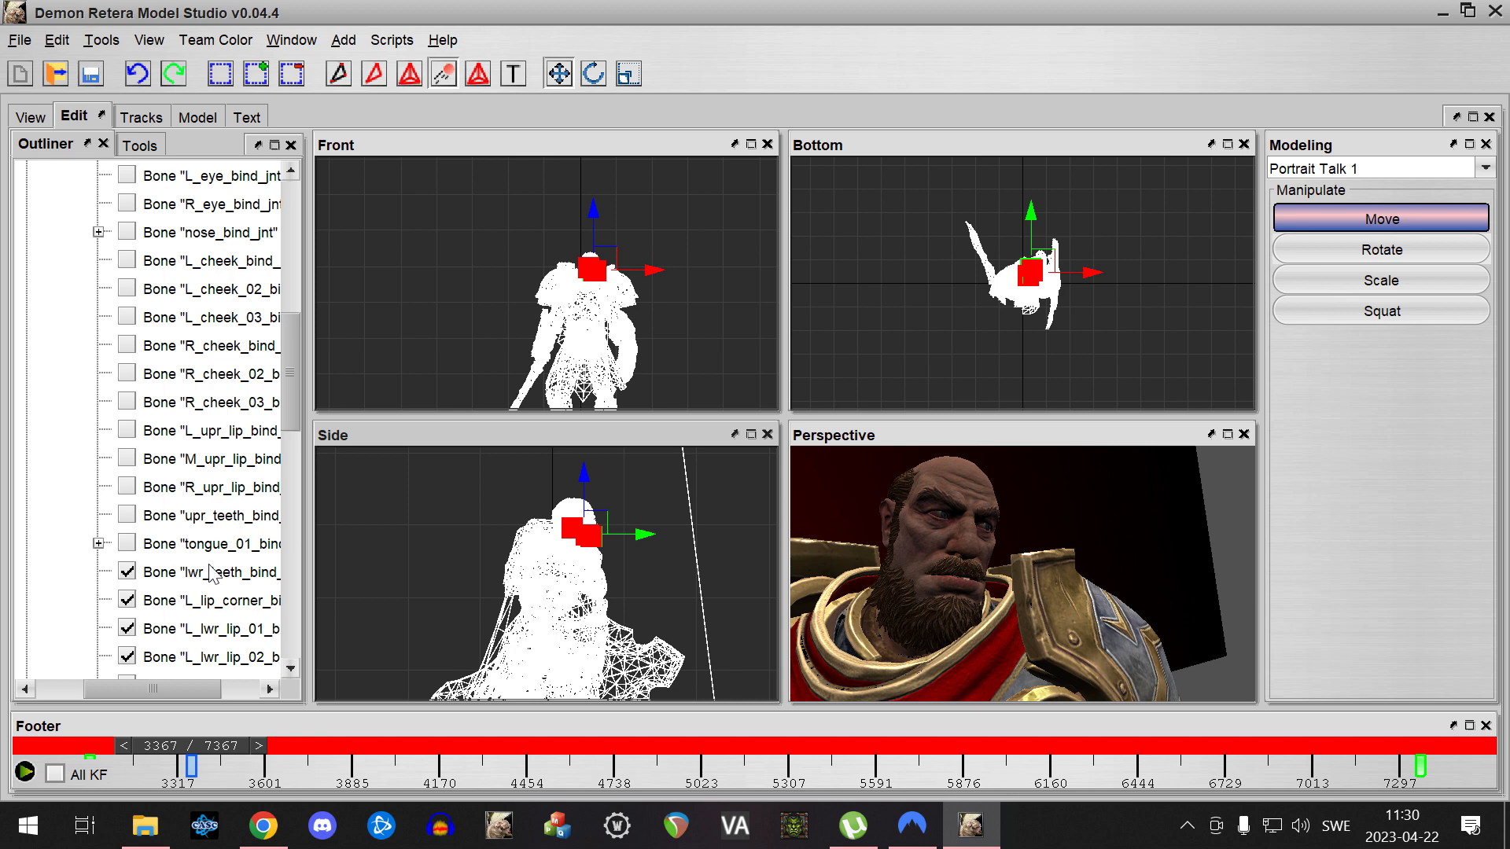
pyautogui.scroll(-1, 228, 572)
pyautogui.scroll(-1, 248, 607)
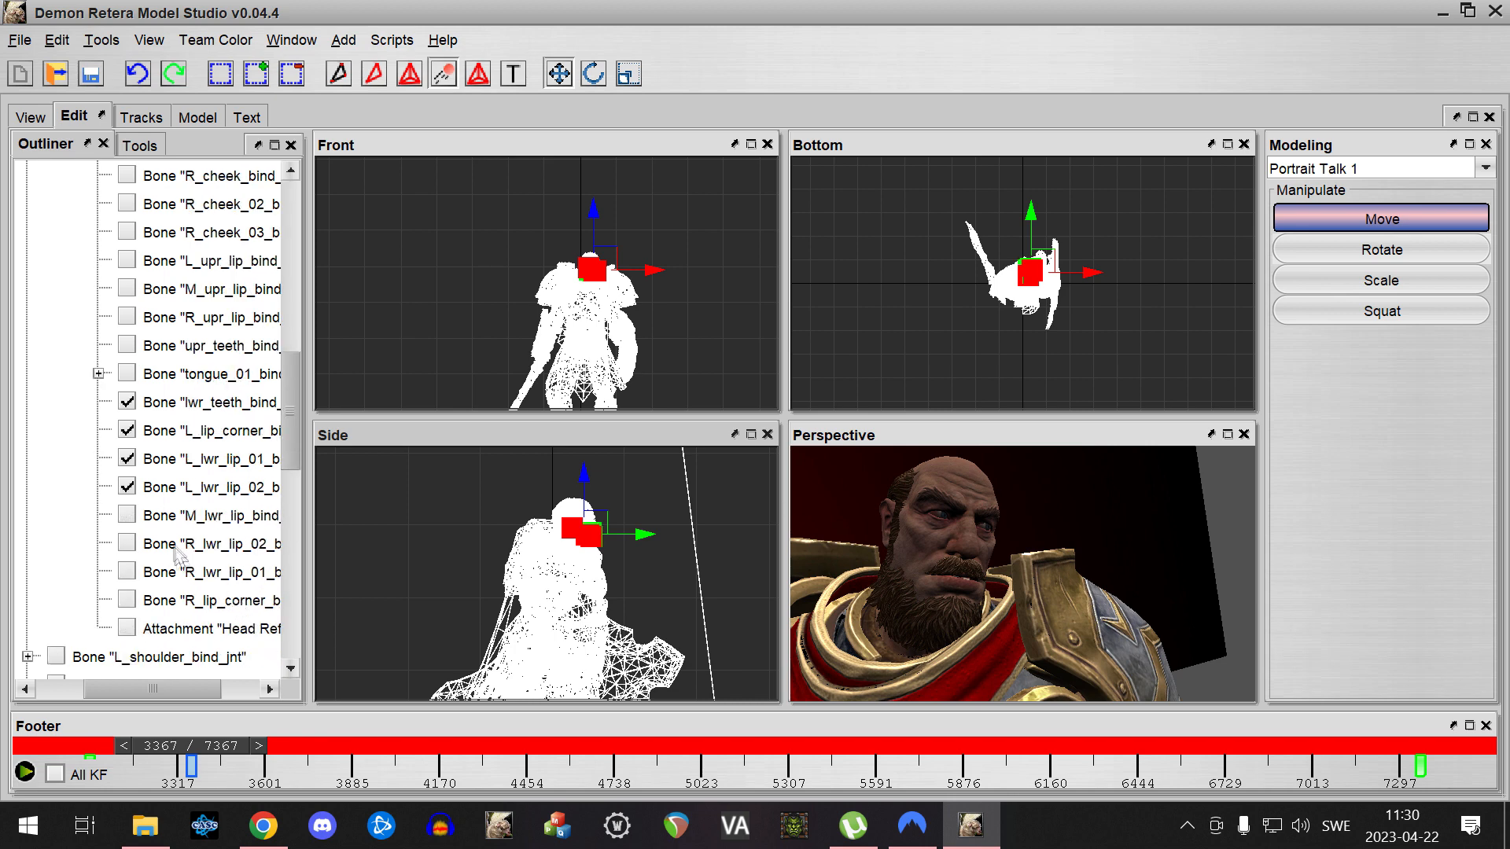
pyautogui.click(127, 515)
pyautogui.click(128, 601)
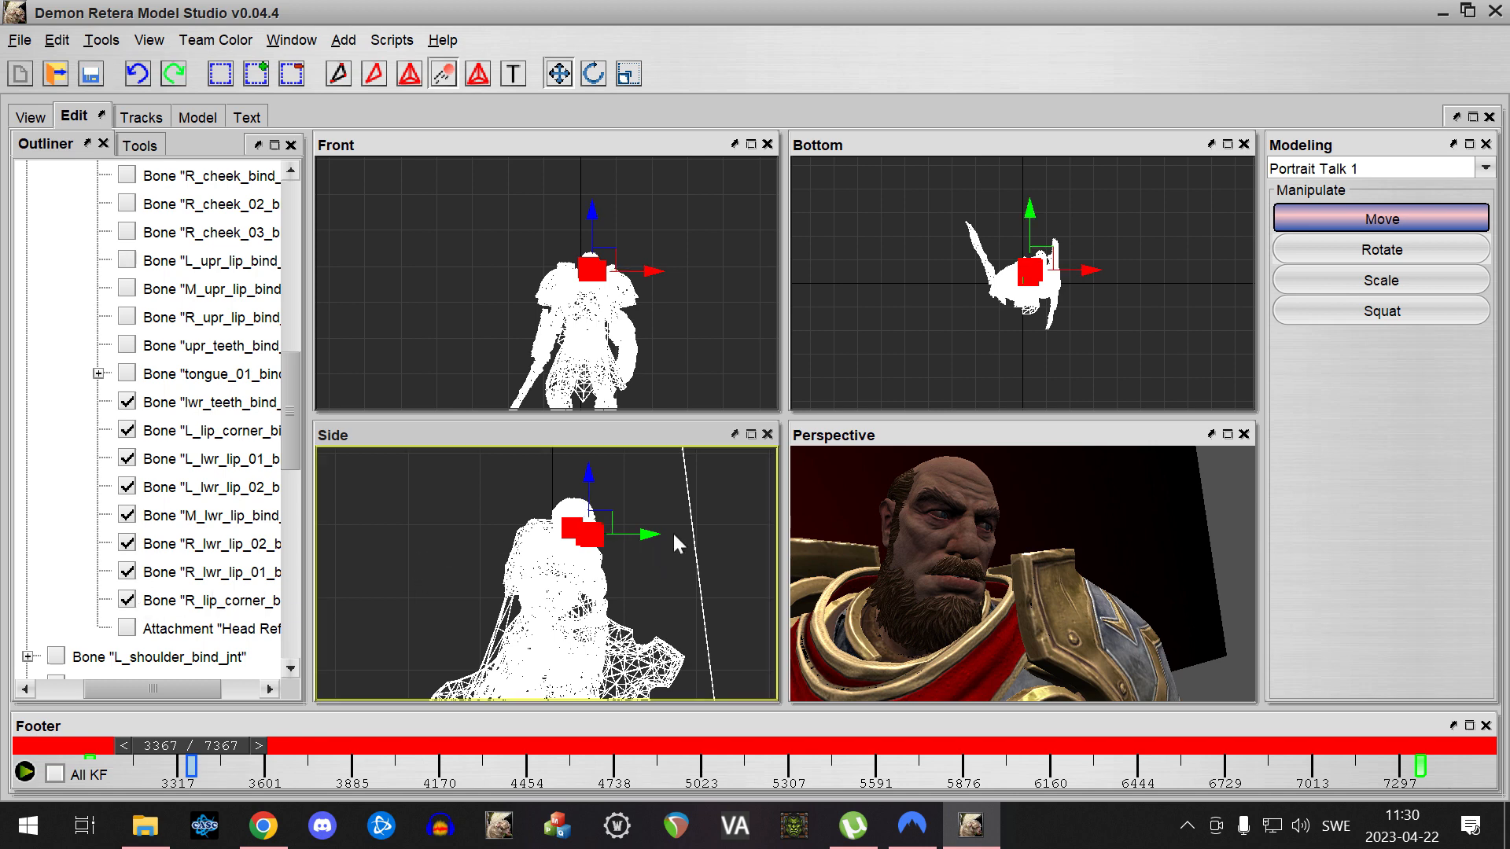
# Try lowering and rotating the selected jaw, lower teeth and lower lip bones in the side view
pyautogui.moveTo(684, 528); pyautogui.dragTo(686, 530, button='right')
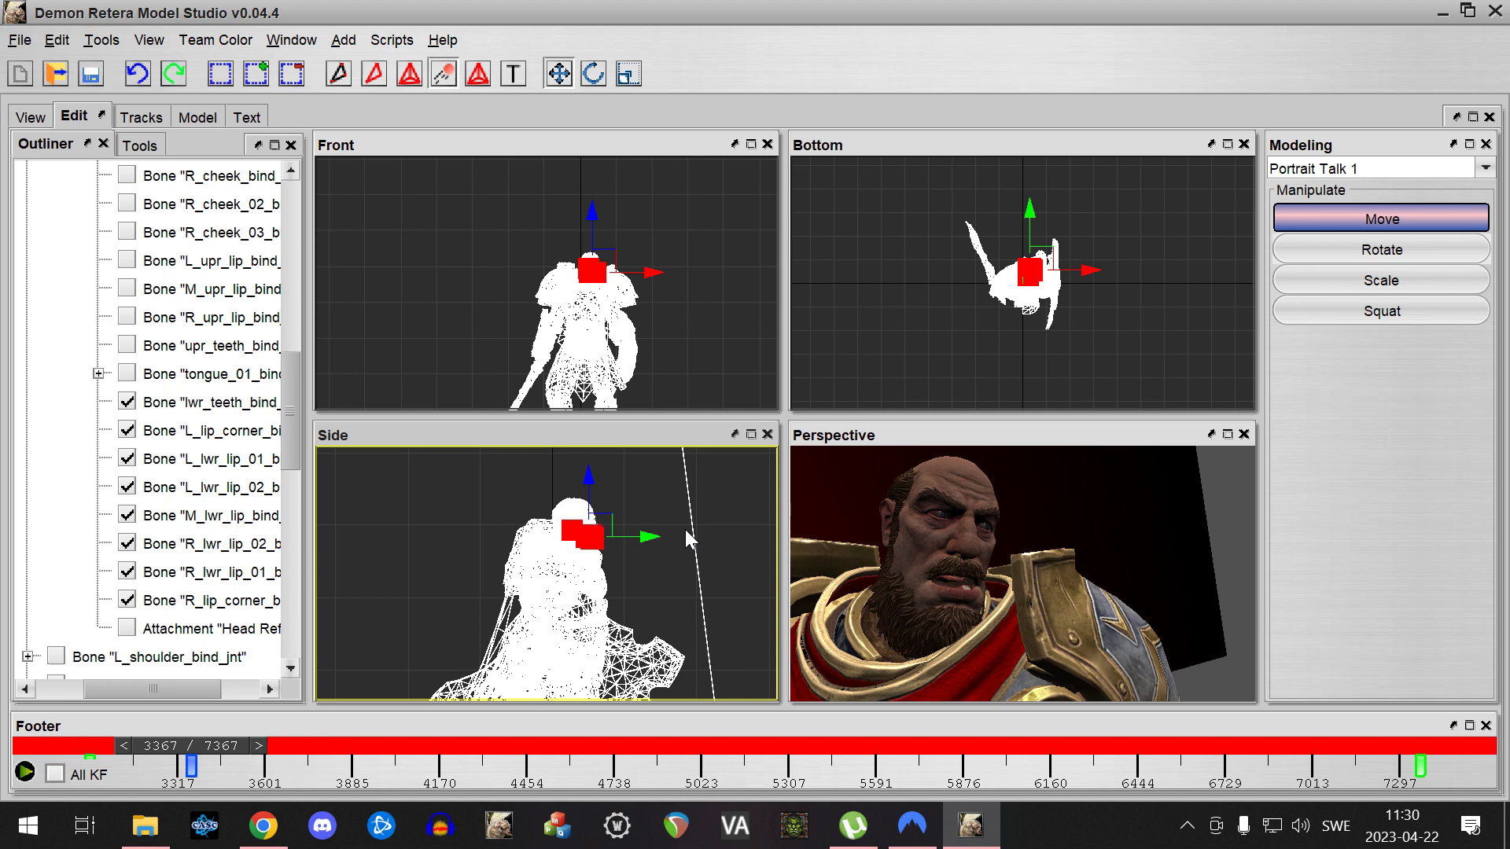
pyautogui.press('e')
pyautogui.moveTo(653, 504)
pyautogui.mouseDown(button='right')
pyautogui.moveTo(655, 517)
pyautogui.moveTo(654, 498)
pyautogui.mouseUp(button='right')
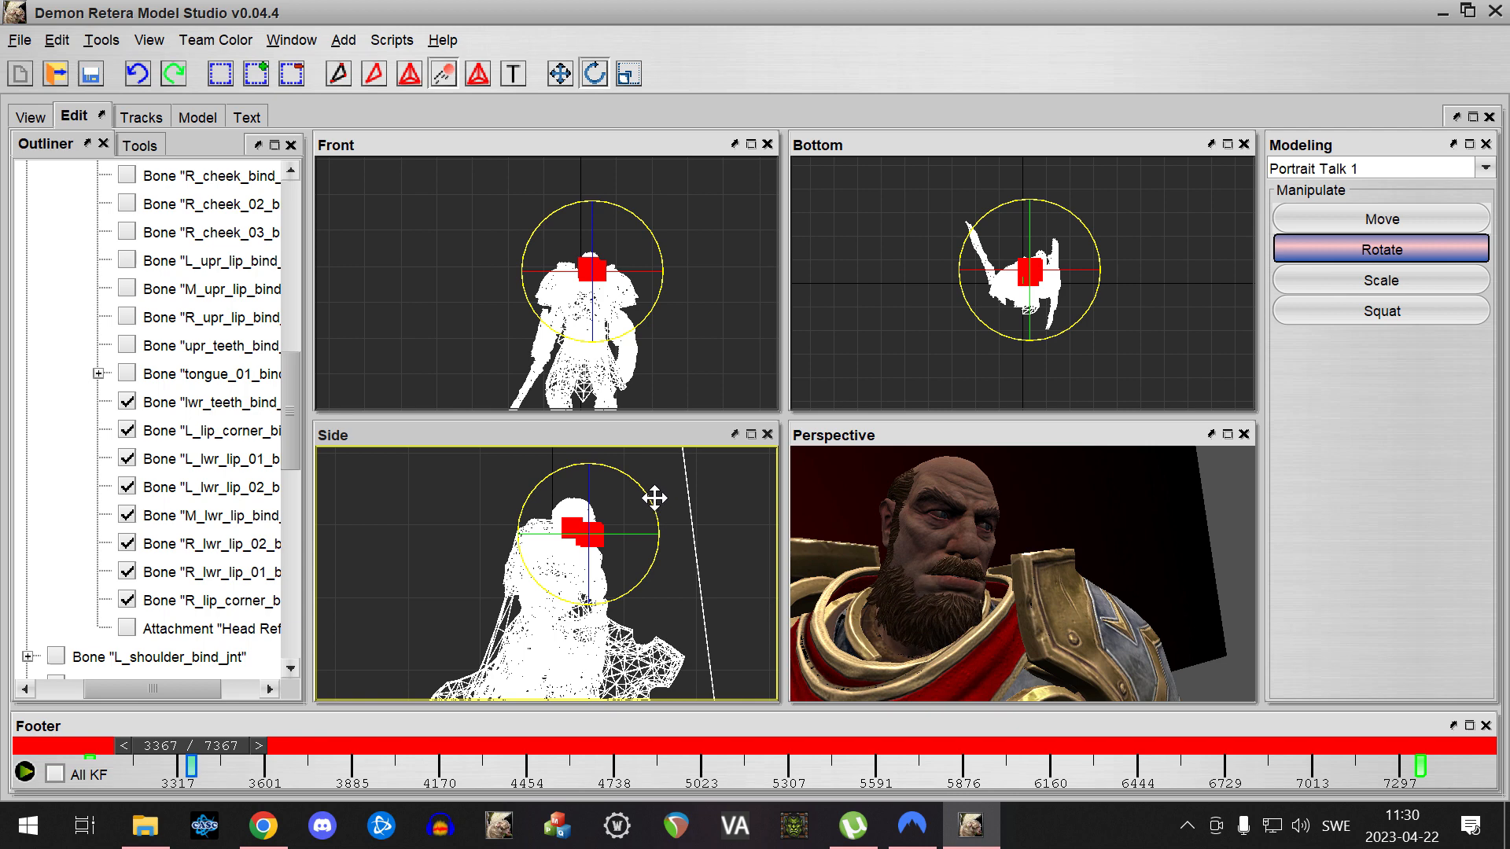
# Move the jaw, lower teeth and lower lip bones slightly down in the side view to open the mouth at frame 3367
pyautogui.press('w')
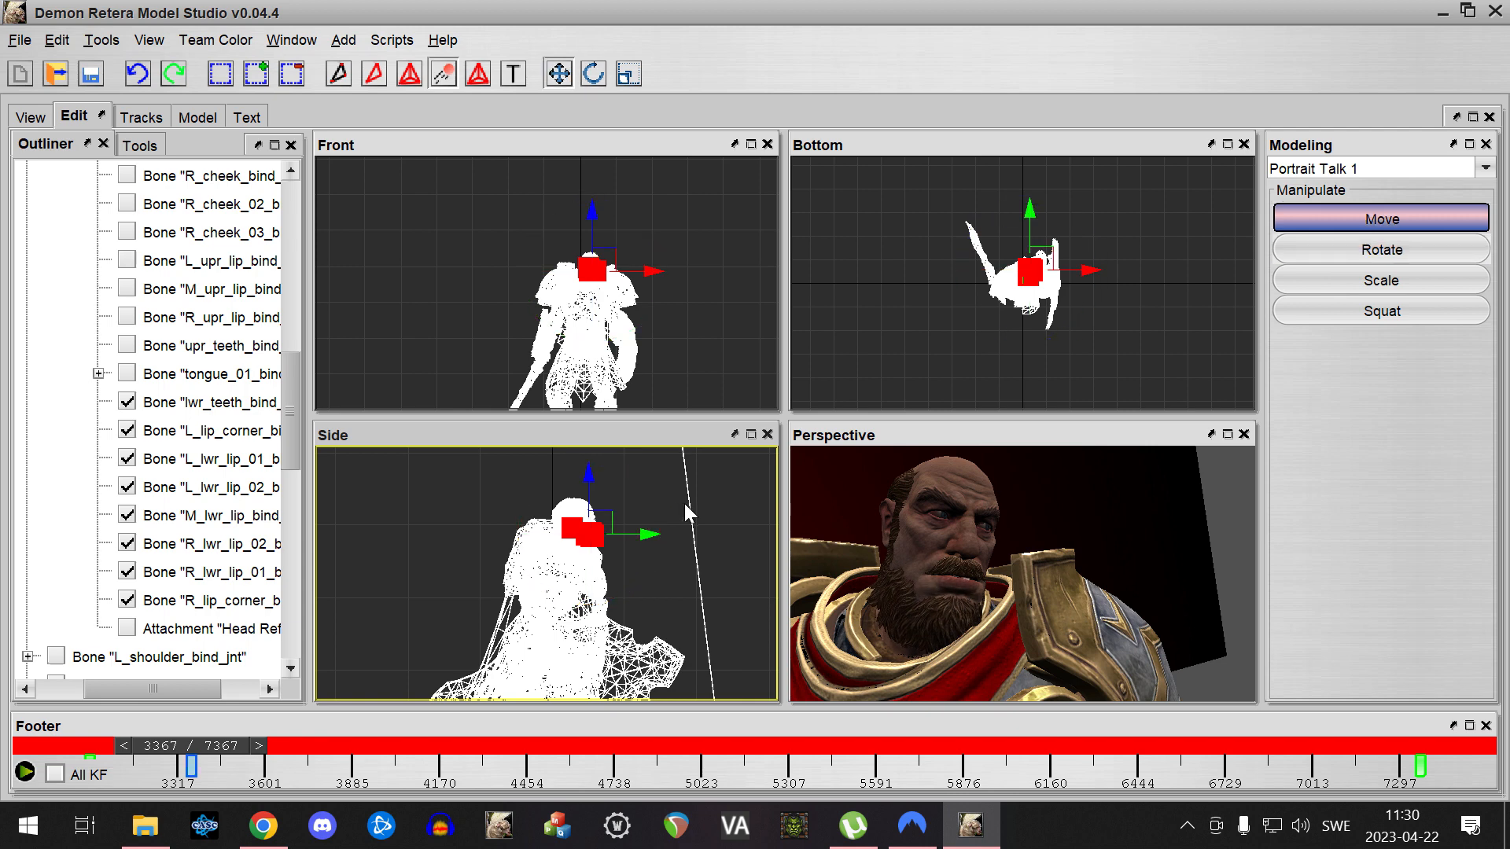
pyautogui.moveTo(686, 507); pyautogui.dragTo(685, 503, button='right')
pyautogui.moveTo(1042, 557); pyautogui.dragTo(1030, 557)
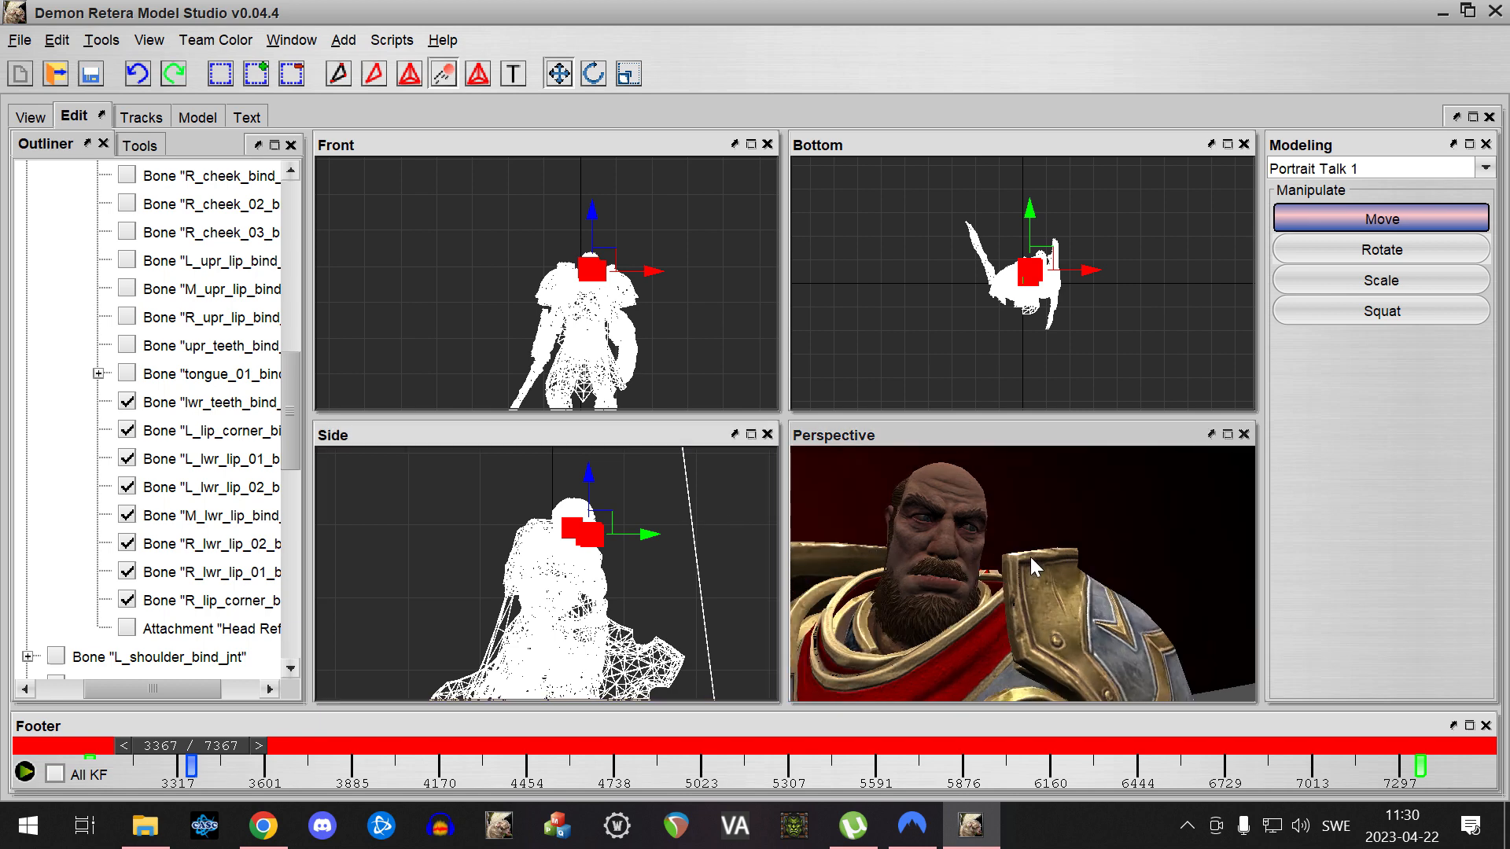
pyautogui.moveTo(718, 555); pyautogui.dragTo(719, 556, button='right')
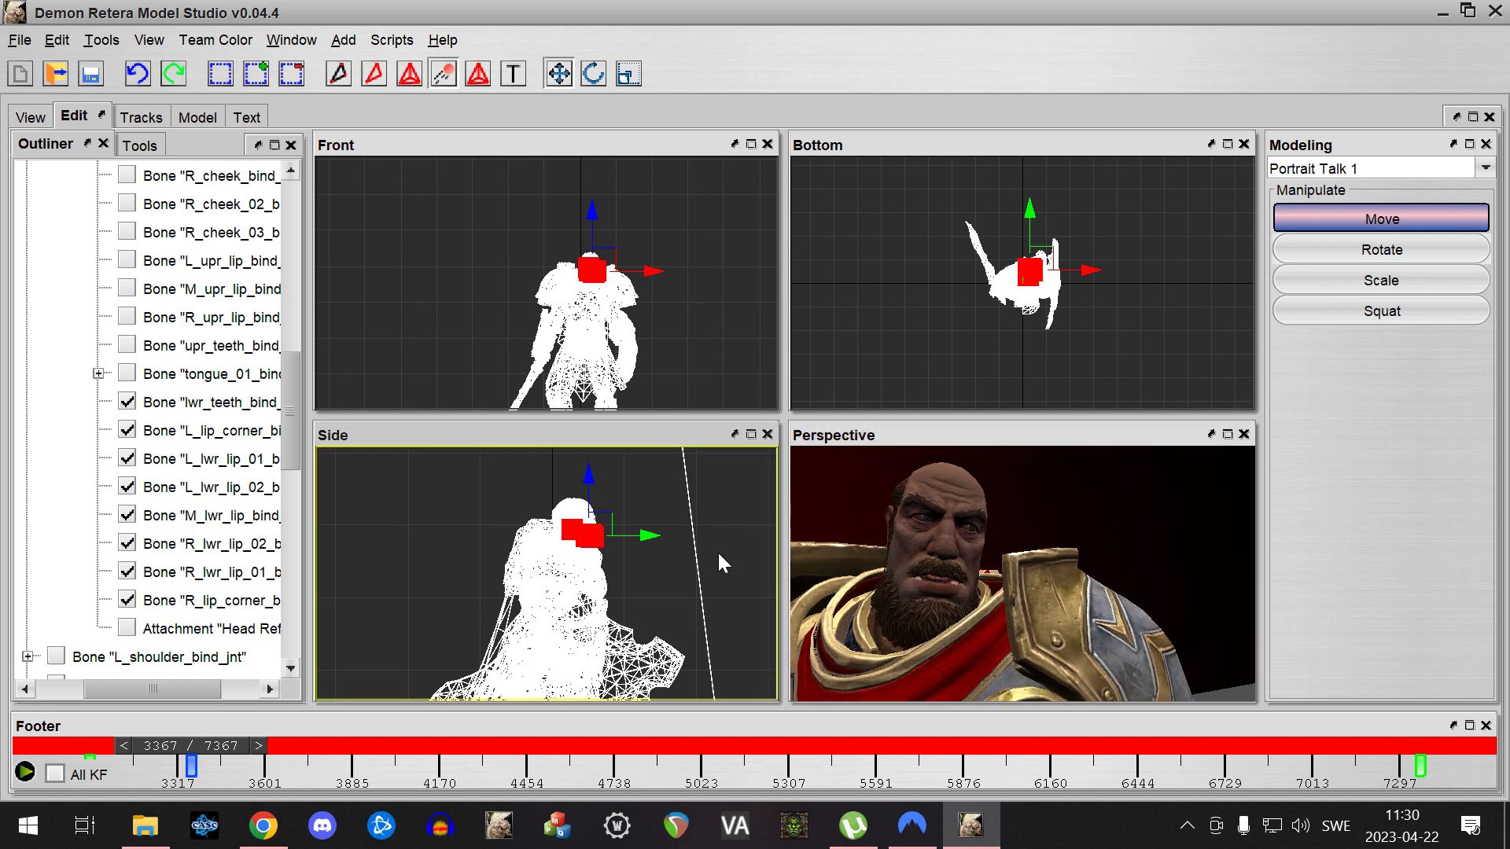
# Adjust the height of the selected jaw, teeth and lower lip bones at frames 3739 and 4204
pyautogui.moveTo(226, 745); pyautogui.dragTo(343, 744)
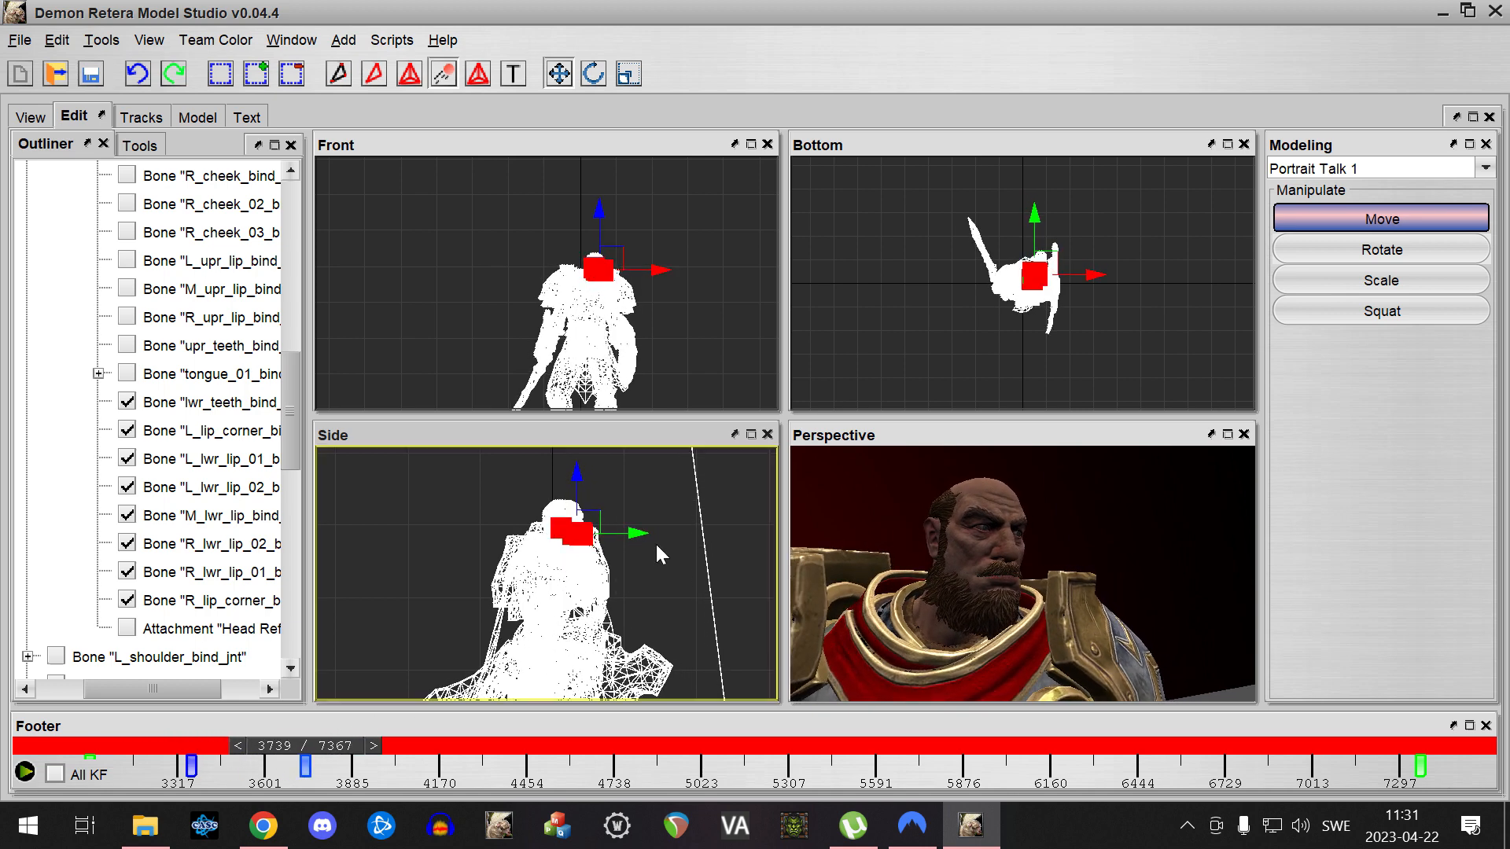
pyautogui.moveTo(657, 545); pyautogui.dragTo(657, 550, button='right')
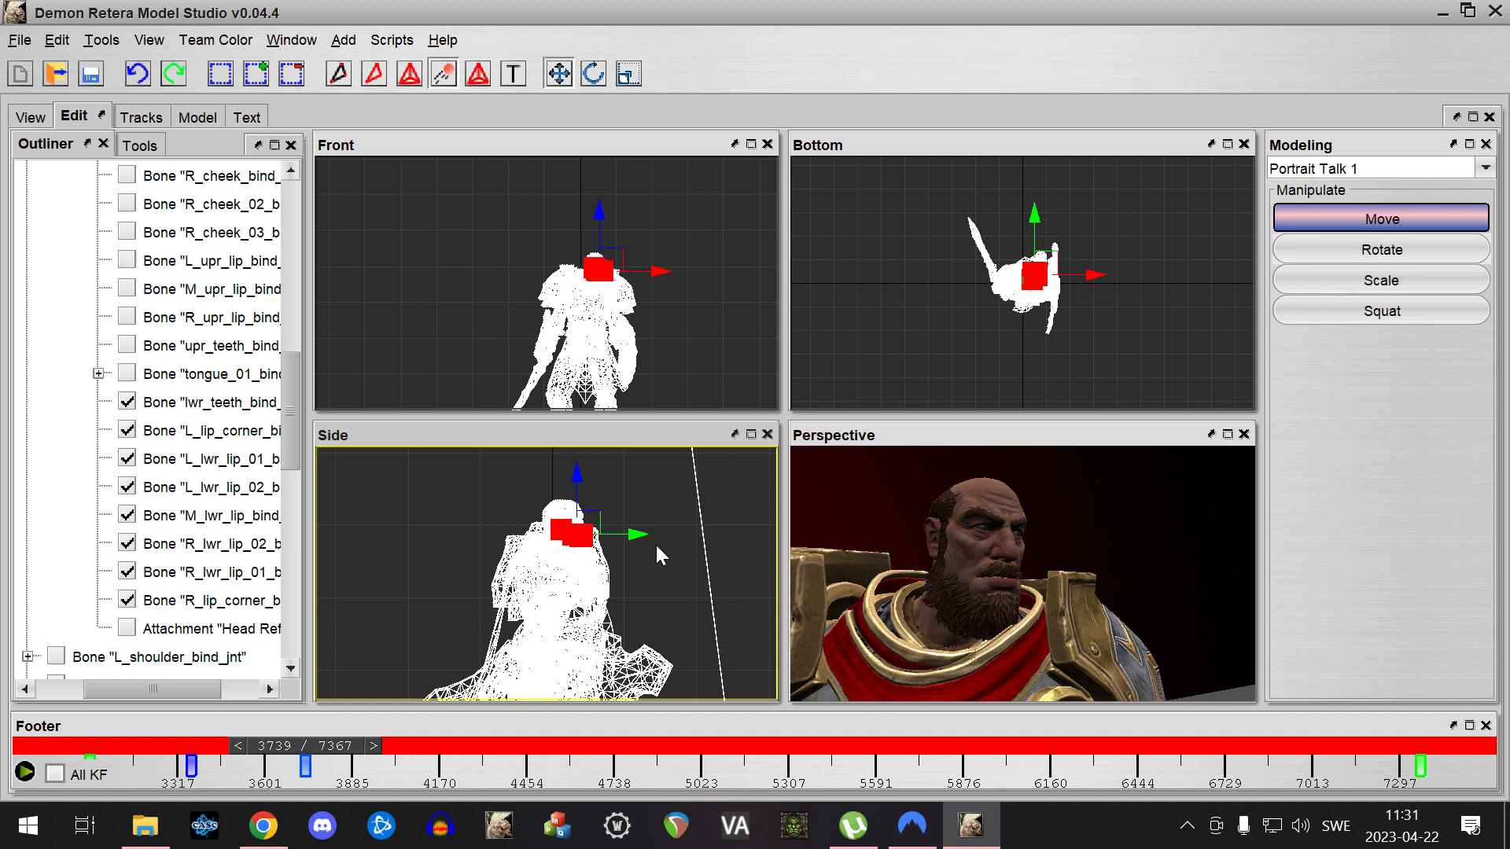
pyautogui.moveTo(339, 747); pyautogui.dragTo(478, 743)
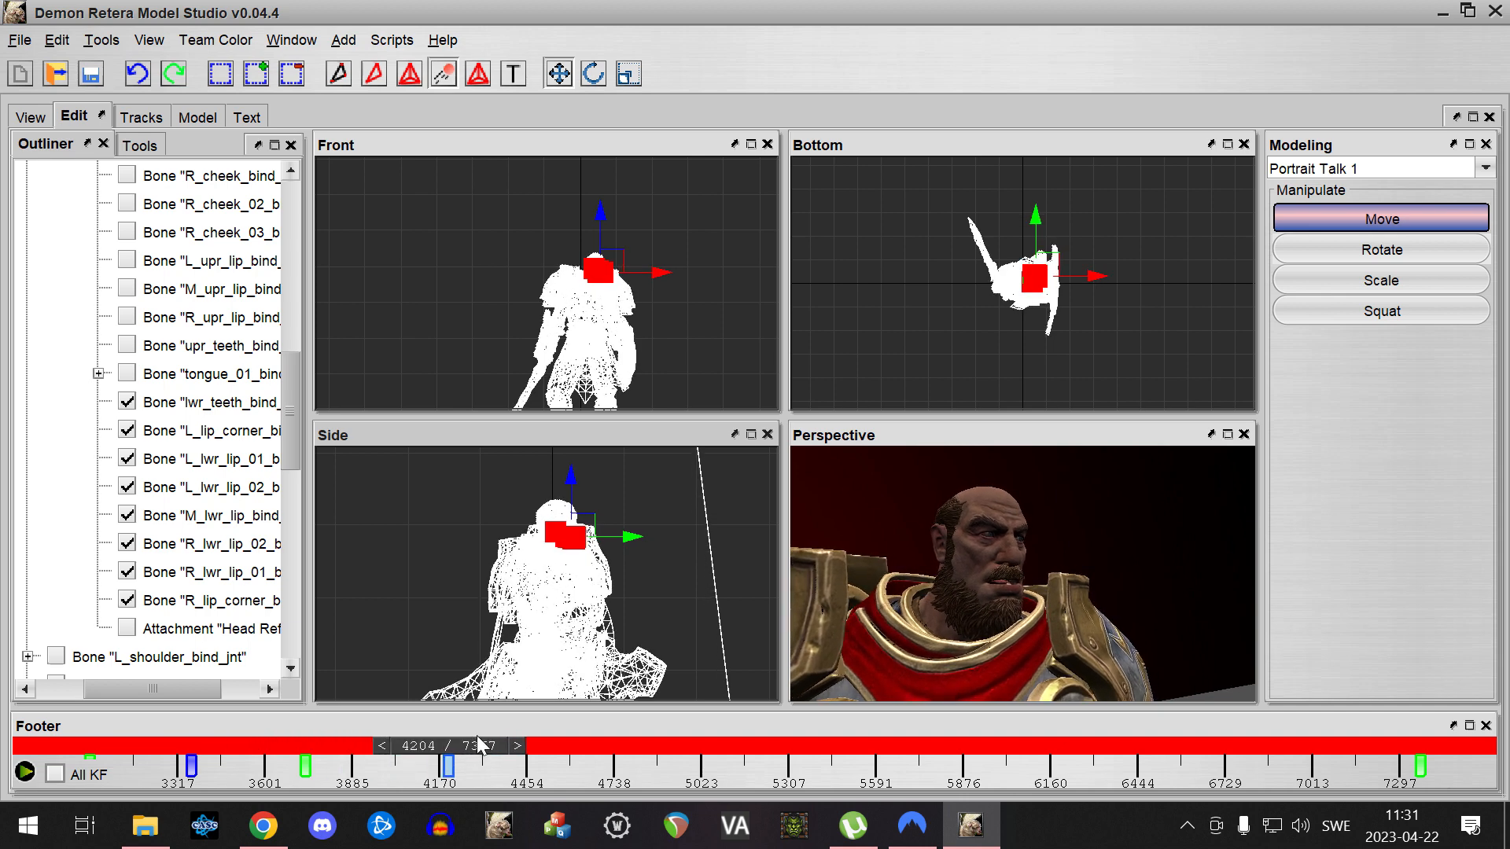
# Raise the selected mouth bones at frame 4635 to close the mouth, and lower them at frame 5019 to open it
pyautogui.moveTo(465, 744); pyautogui.dragTo(599, 742)
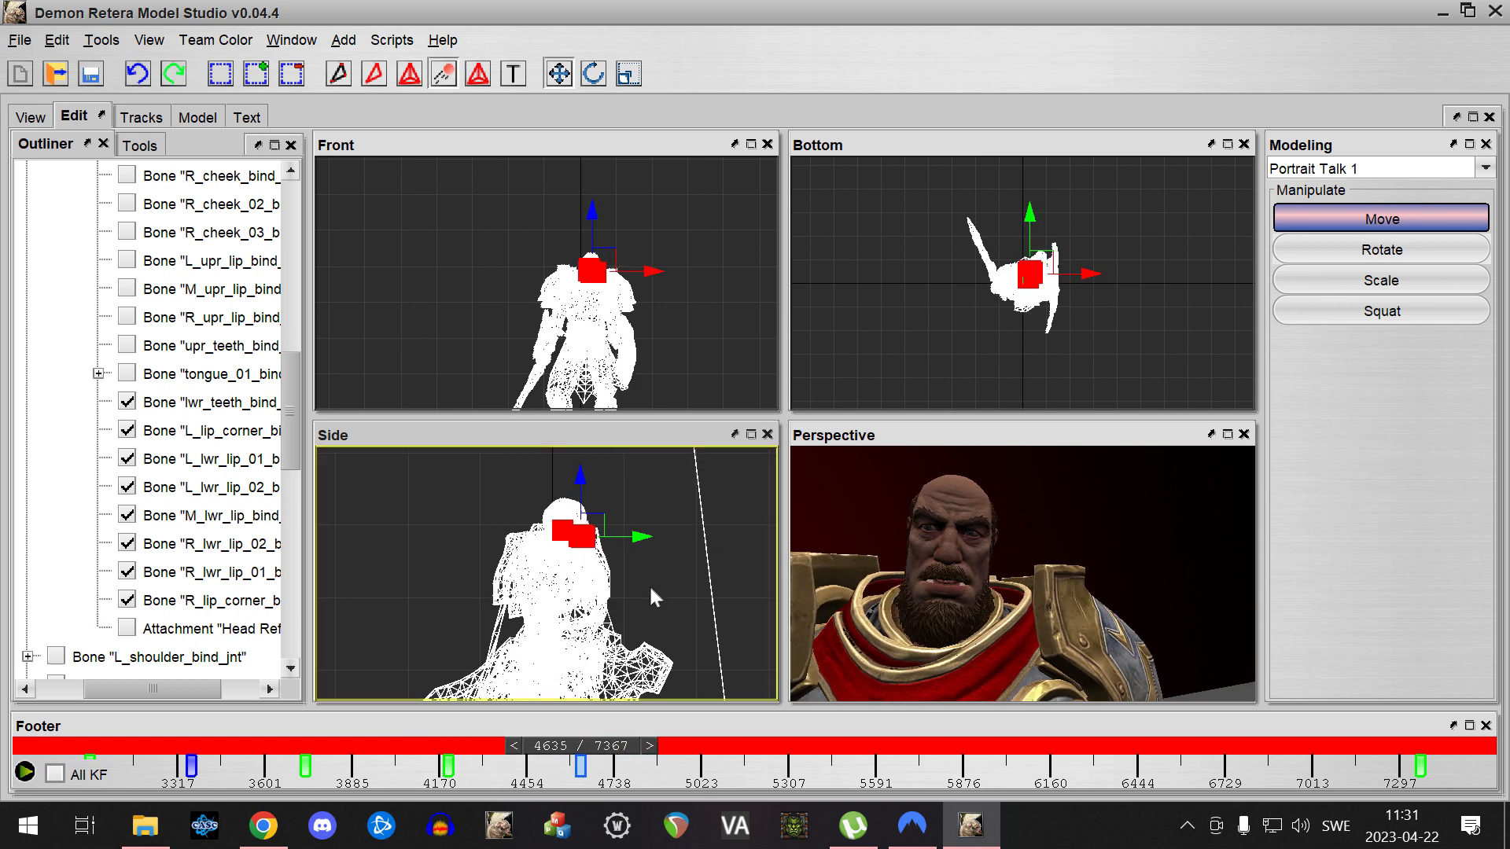
pyautogui.moveTo(650, 578); pyautogui.dragTo(653, 576, button='right')
pyautogui.moveTo(580, 504); pyautogui.dragTo(581, 501)
pyautogui.moveTo(578, 741); pyautogui.dragTo(700, 743)
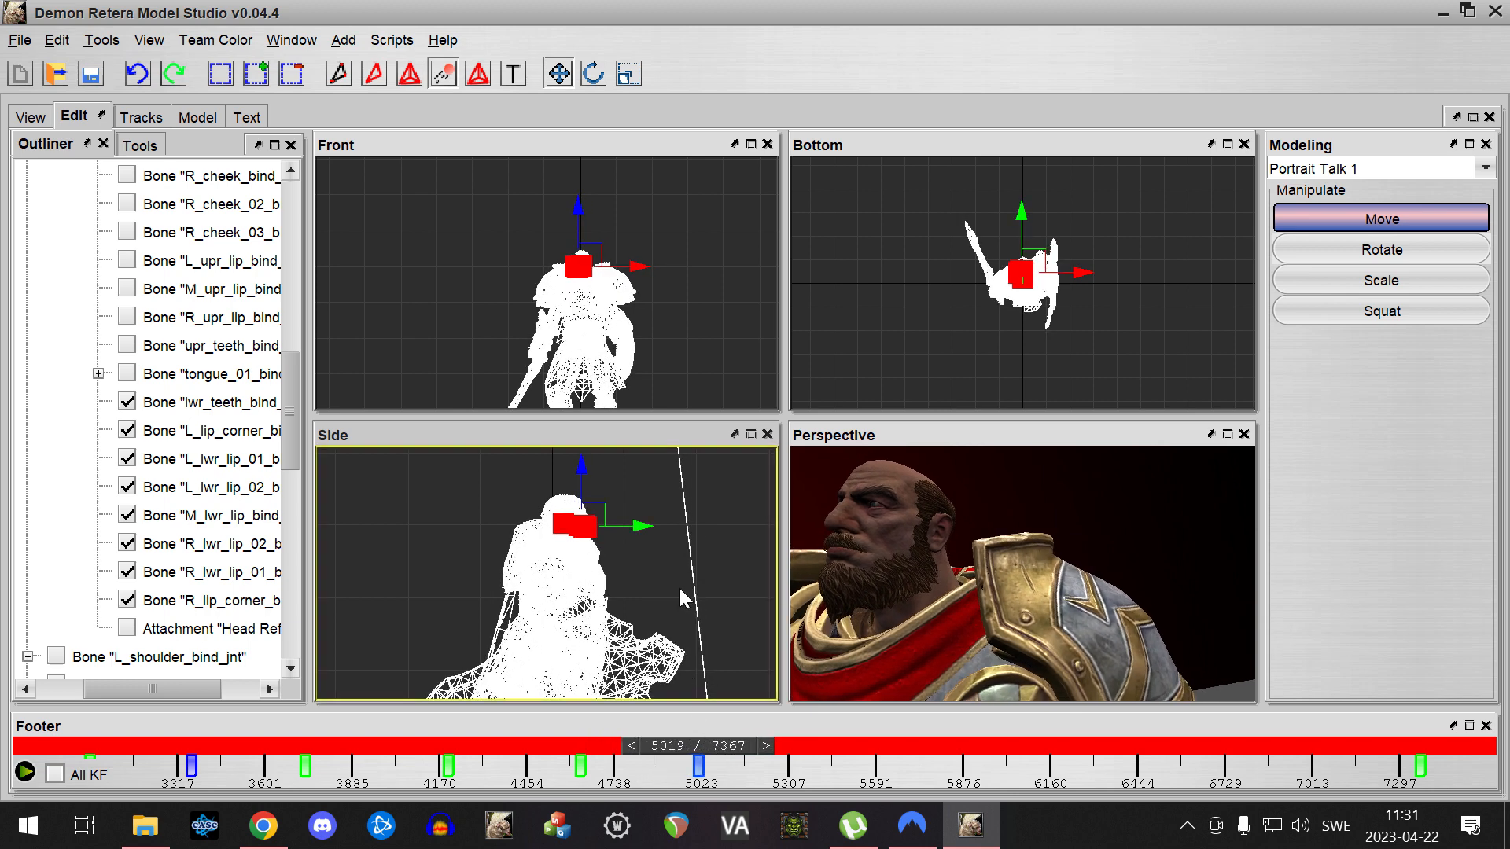
pyautogui.moveTo(679, 588); pyautogui.dragTo(681, 591, button='right')
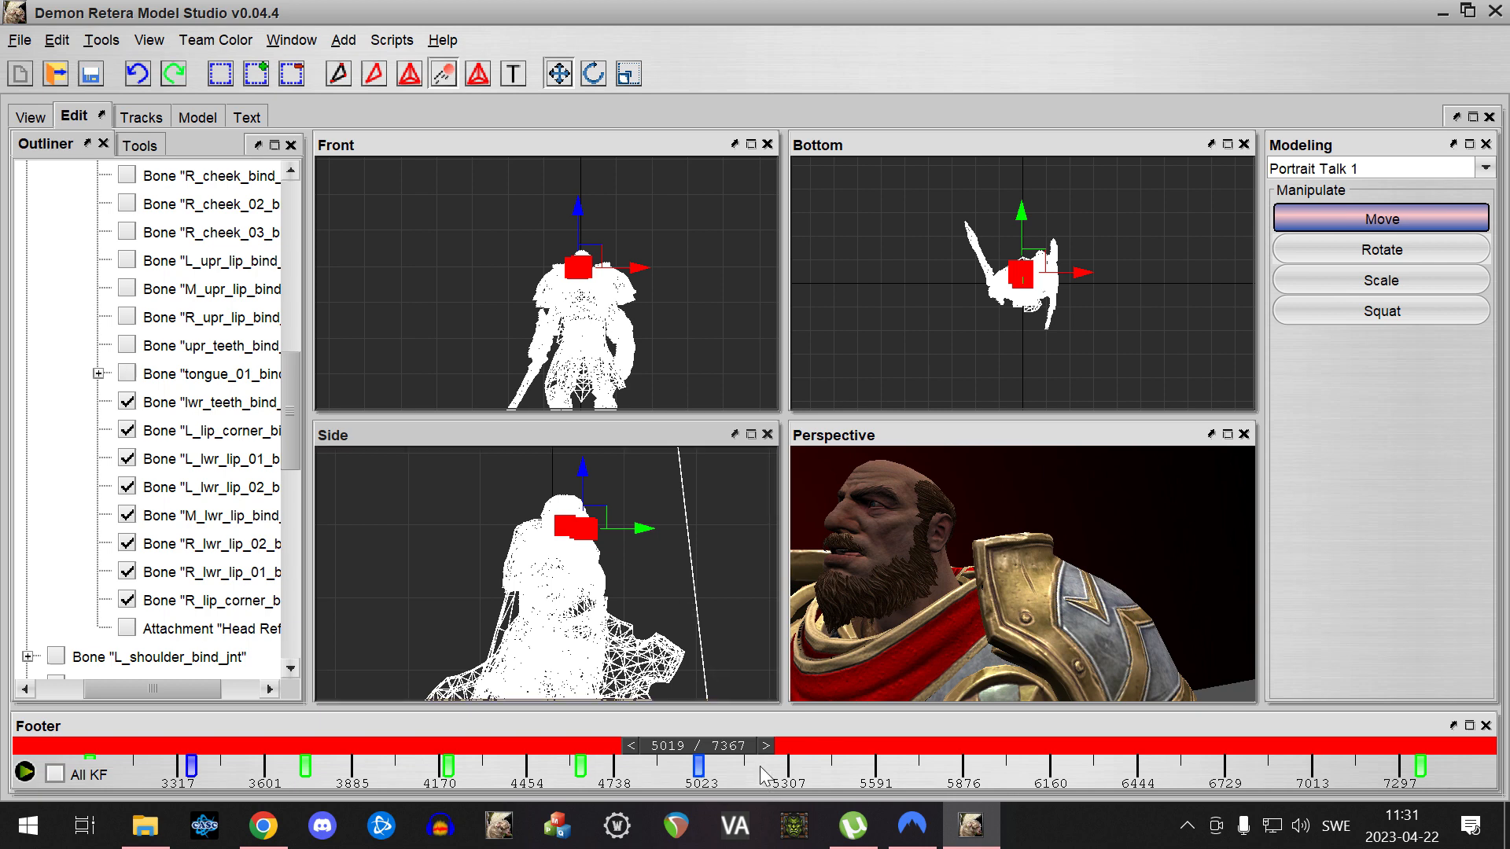
# Raise the selected mouth bones in the side view to close the mouth at frame 5411
pyautogui.moveTo(755, 767); pyautogui.dragTo(847, 722)
pyautogui.moveTo(868, 623); pyautogui.dragTo(907, 603)
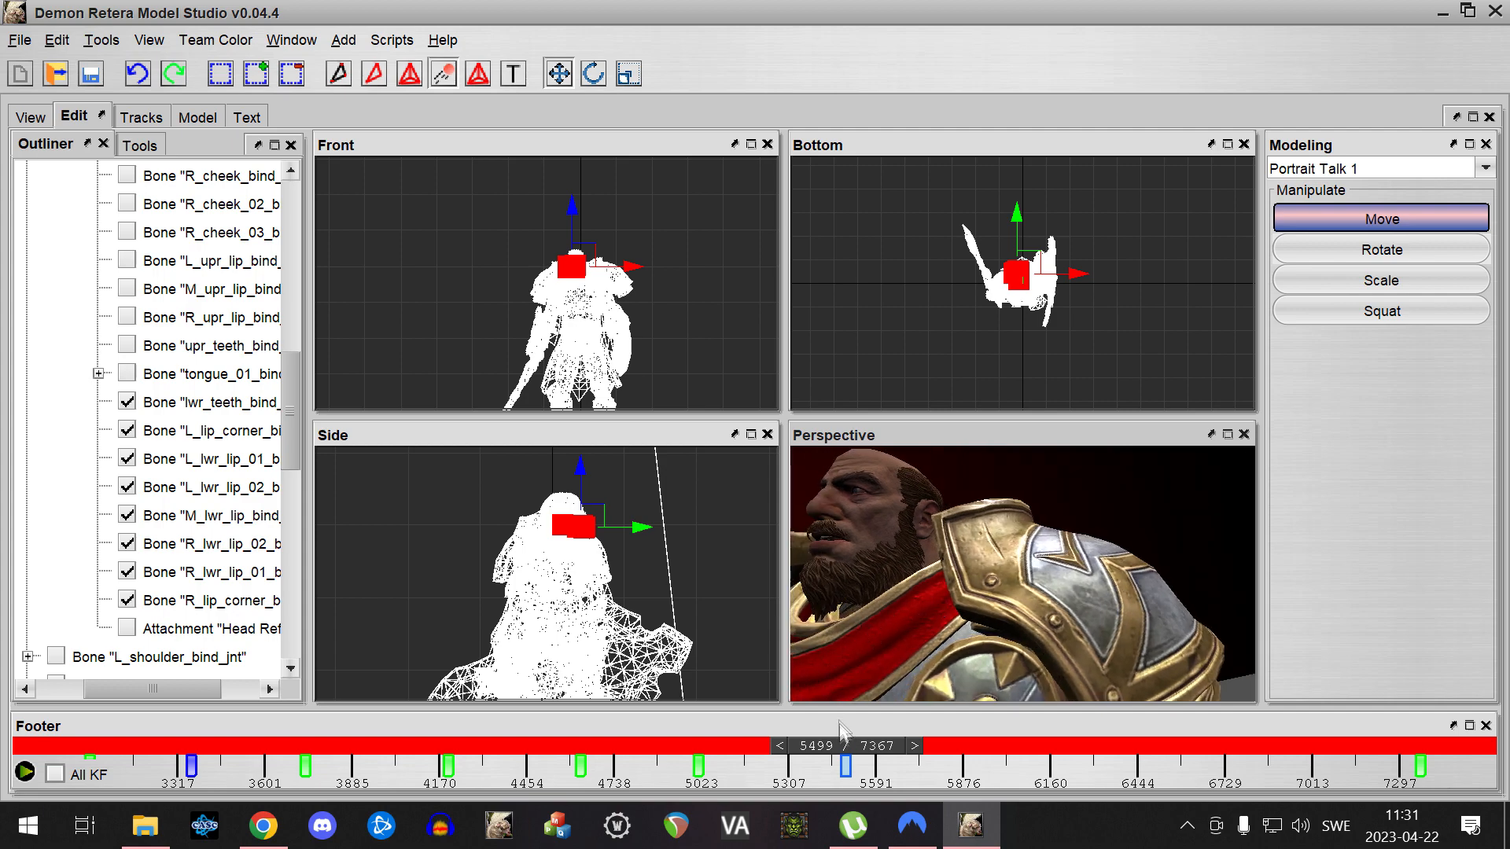
pyautogui.moveTo(839, 755)
pyautogui.mouseDown()
pyautogui.moveTo(582, 749)
pyautogui.moveTo(830, 750)
pyautogui.mouseUp()
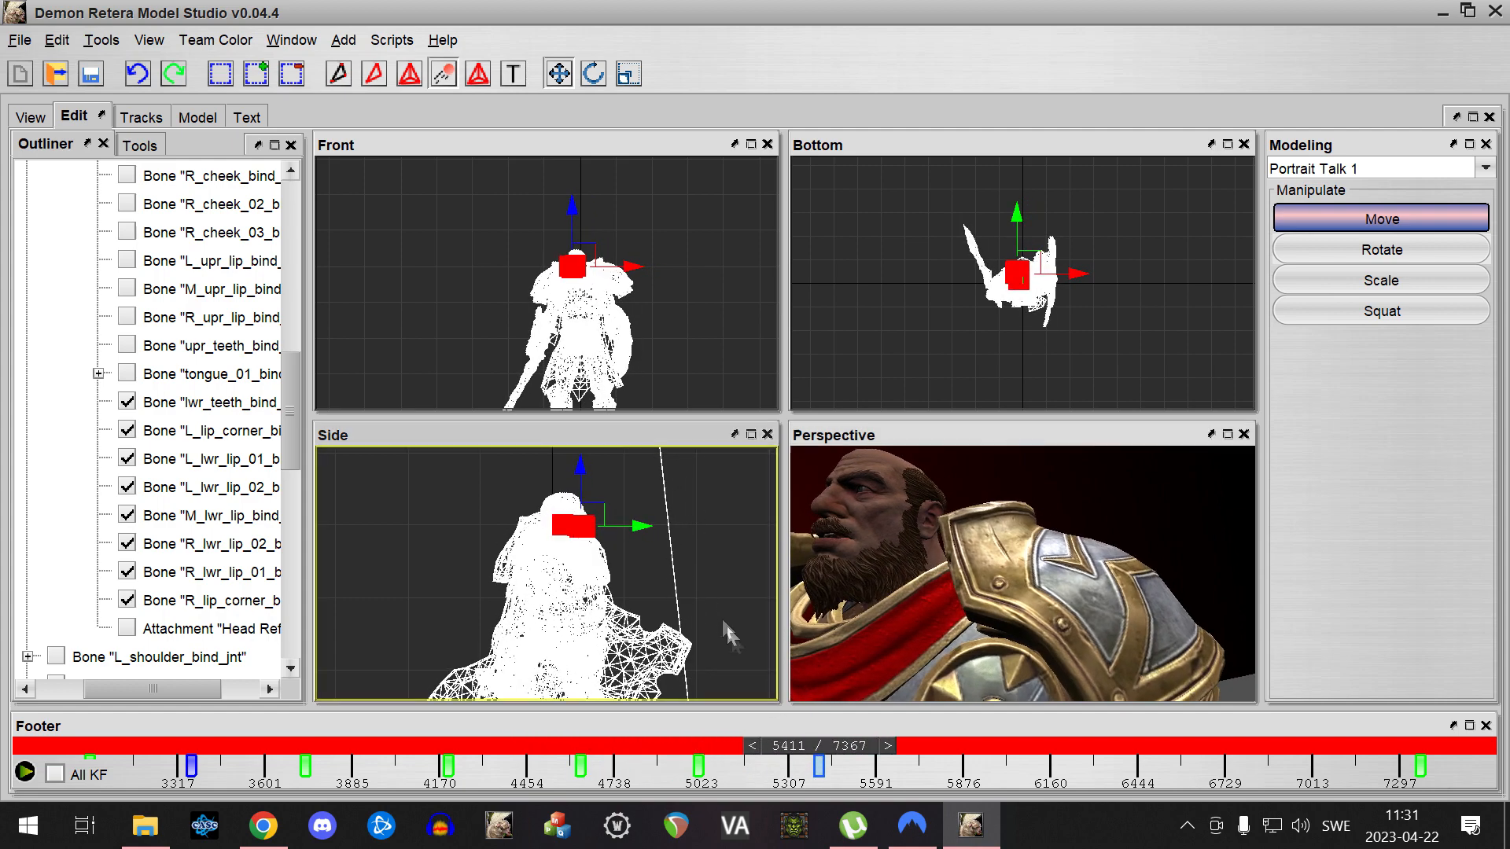
pyautogui.moveTo(697, 577); pyautogui.dragTo(696, 572, button='right')
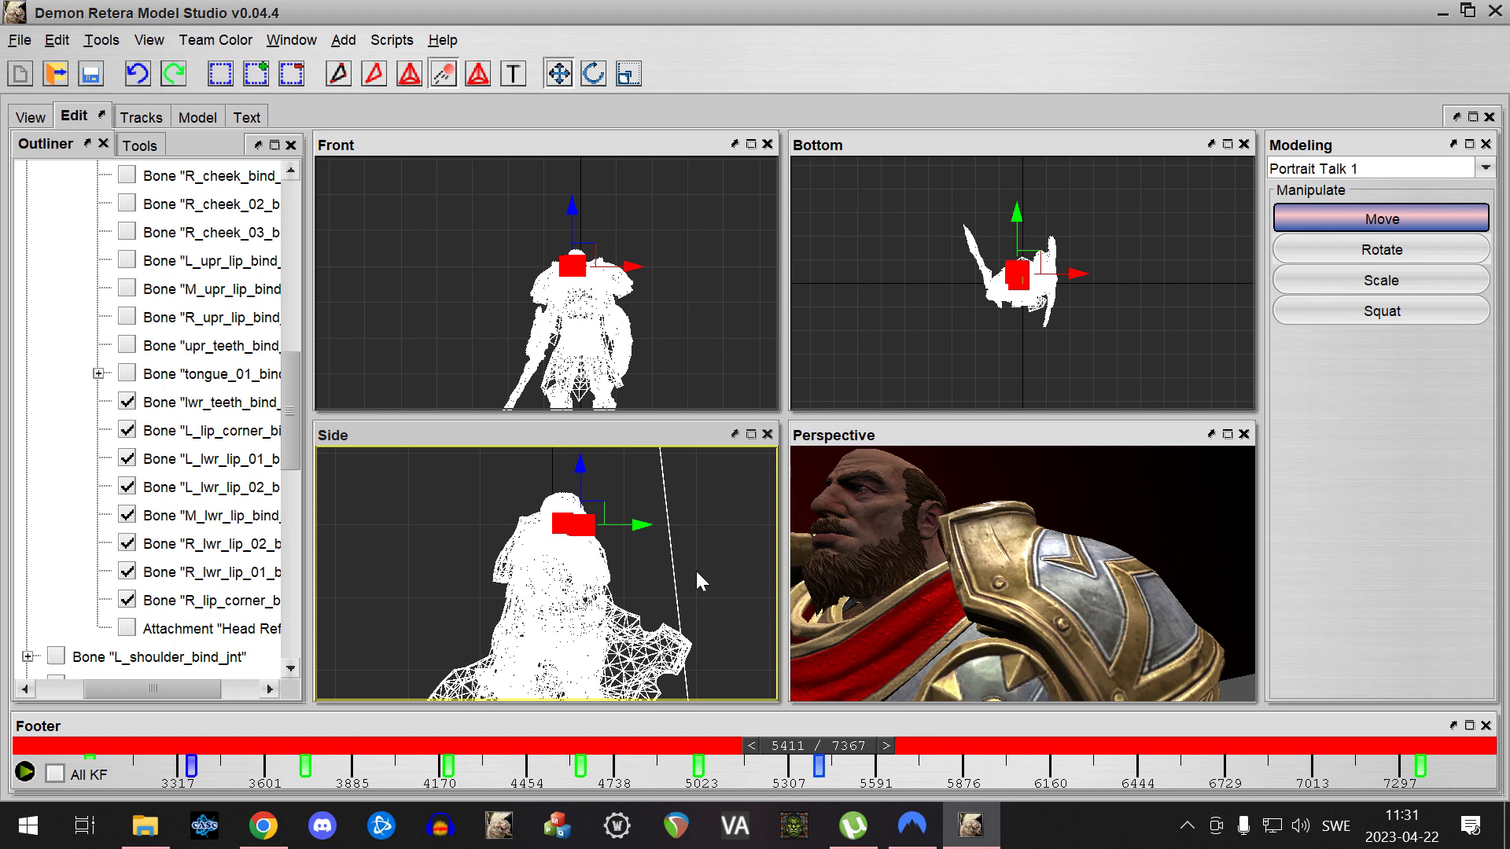
pyautogui.hotkey('ctrl', 'z')
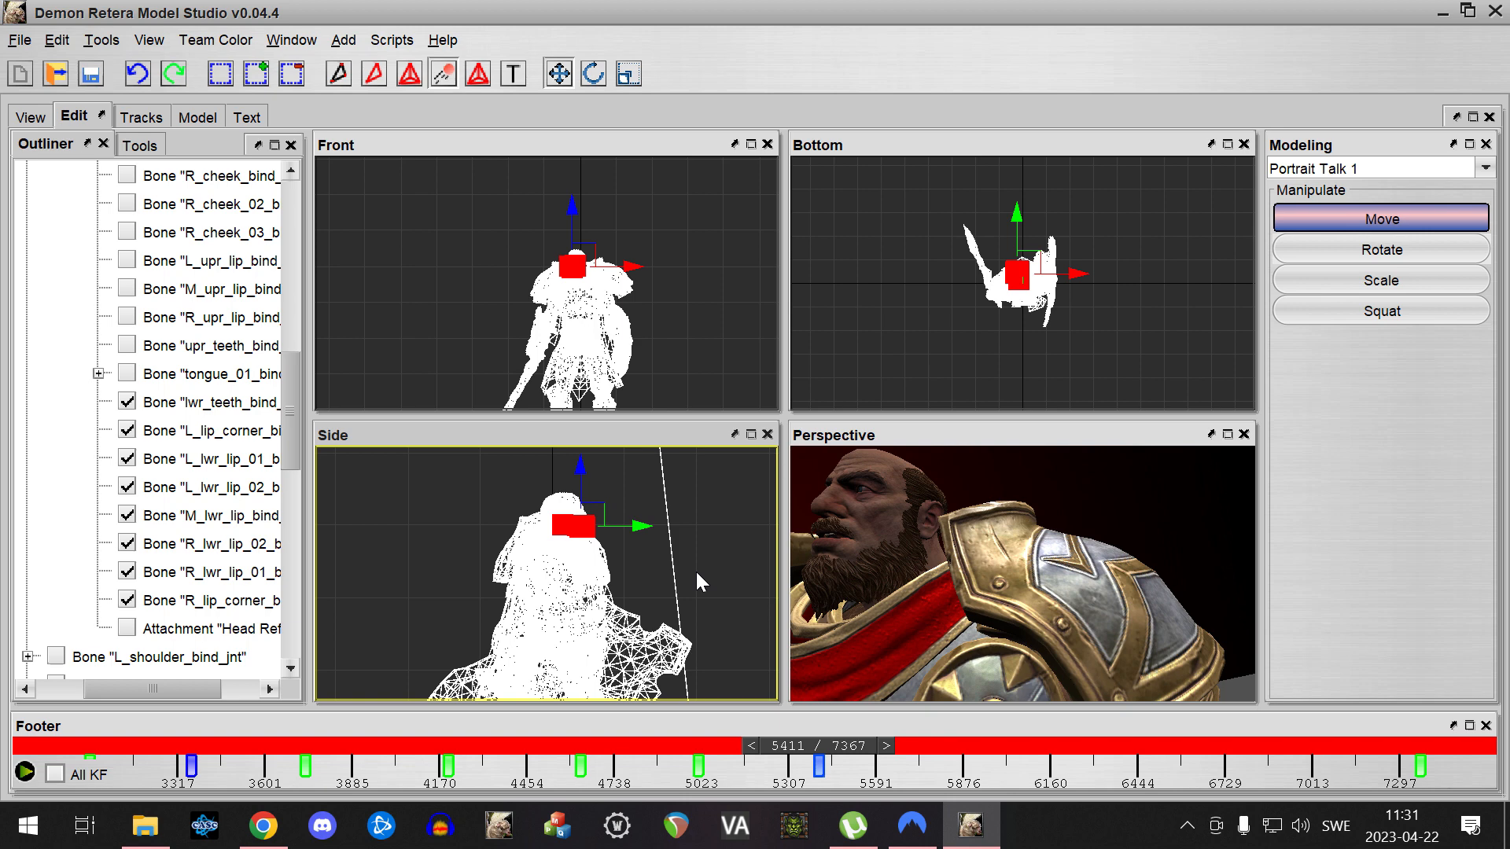
pyautogui.moveTo(840, 746)
pyautogui.mouseDown()
pyautogui.moveTo(970, 735)
pyautogui.moveTo(699, 751)
pyautogui.moveTo(810, 747)
pyautogui.mouseUp()
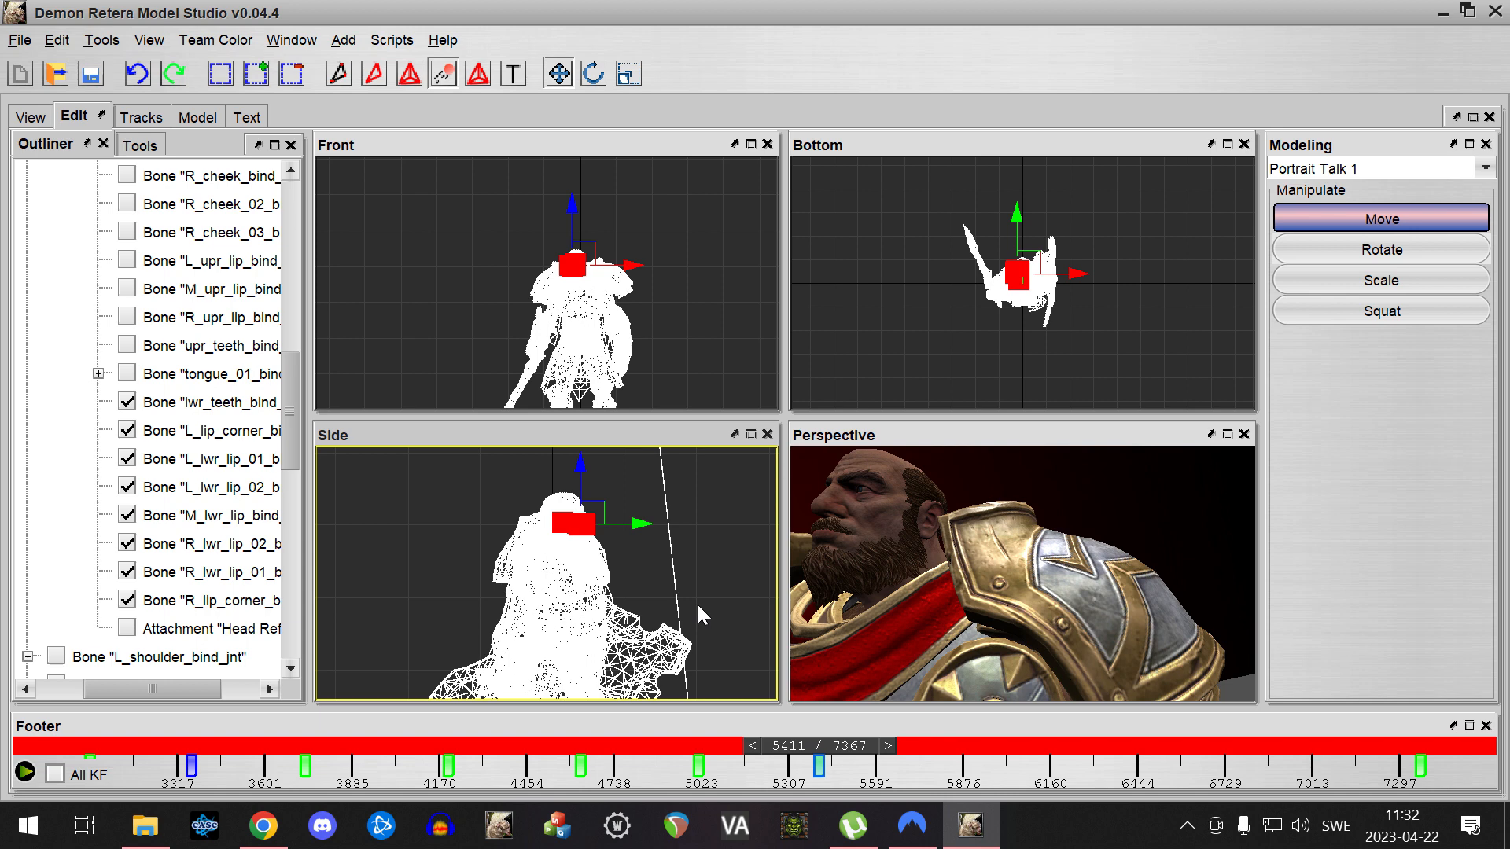
# Open the mouth at frame 5753 and close it at frame 6172, and advance the timeline past frame 6733 toward the sequence's end
pyautogui.moveTo(826, 747); pyautogui.dragTo(930, 753)
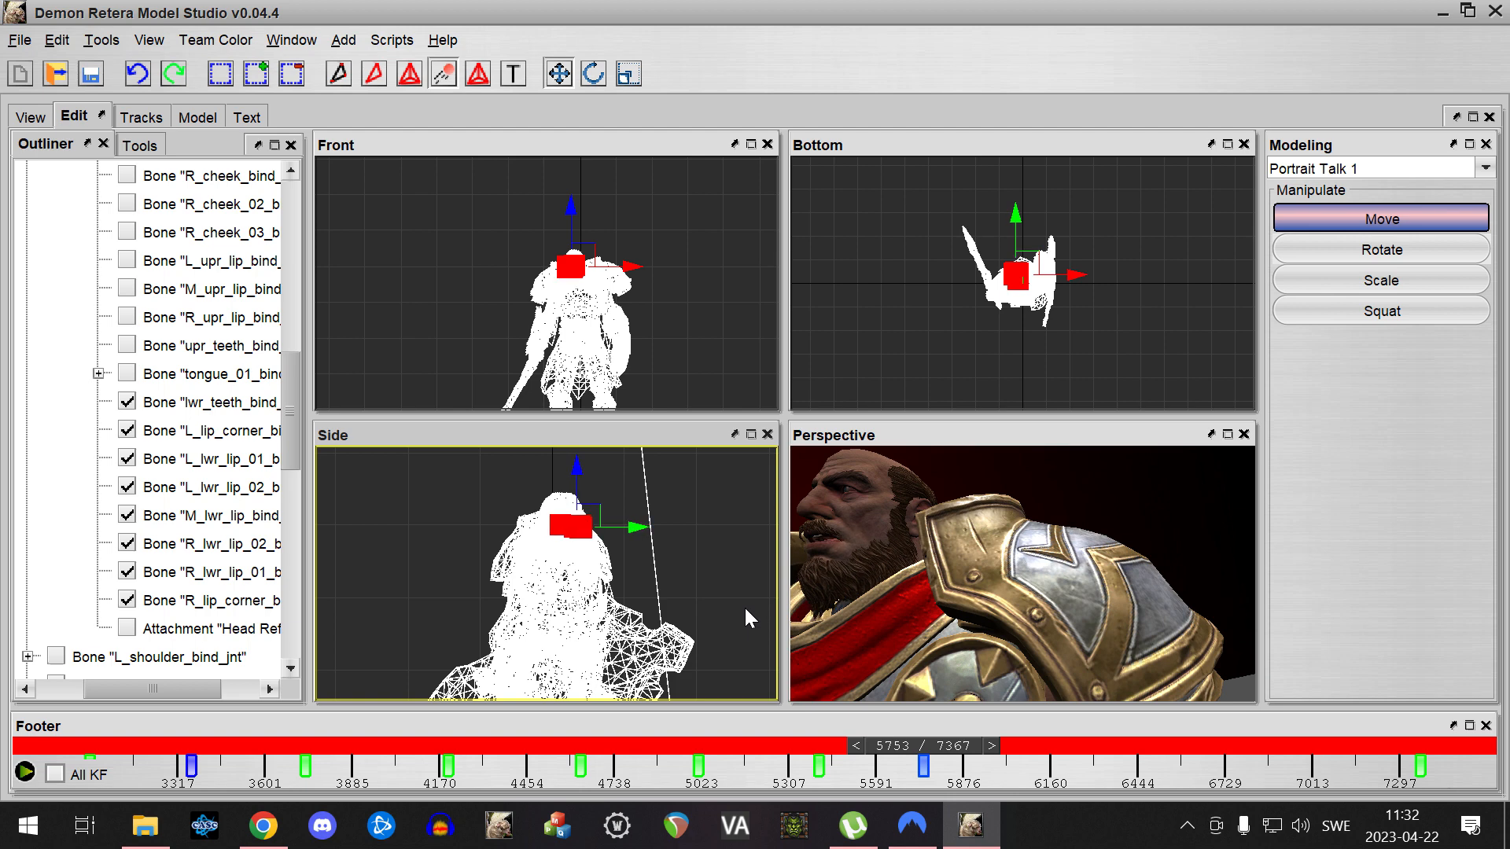
pyautogui.moveTo(957, 745); pyautogui.dragTo(1050, 740)
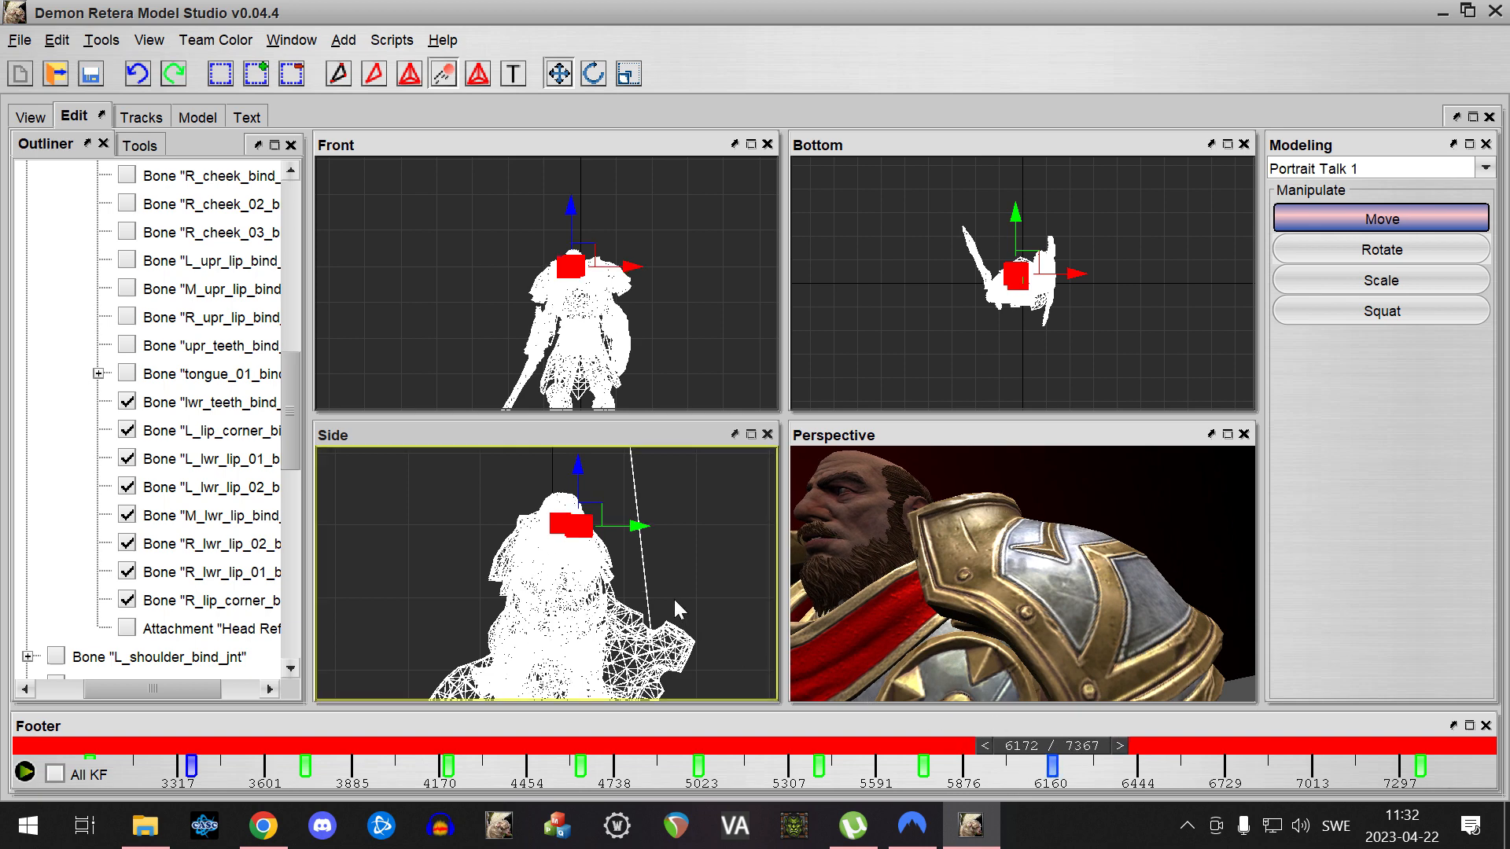
pyautogui.moveTo(1026, 743); pyautogui.dragTo(1206, 741)
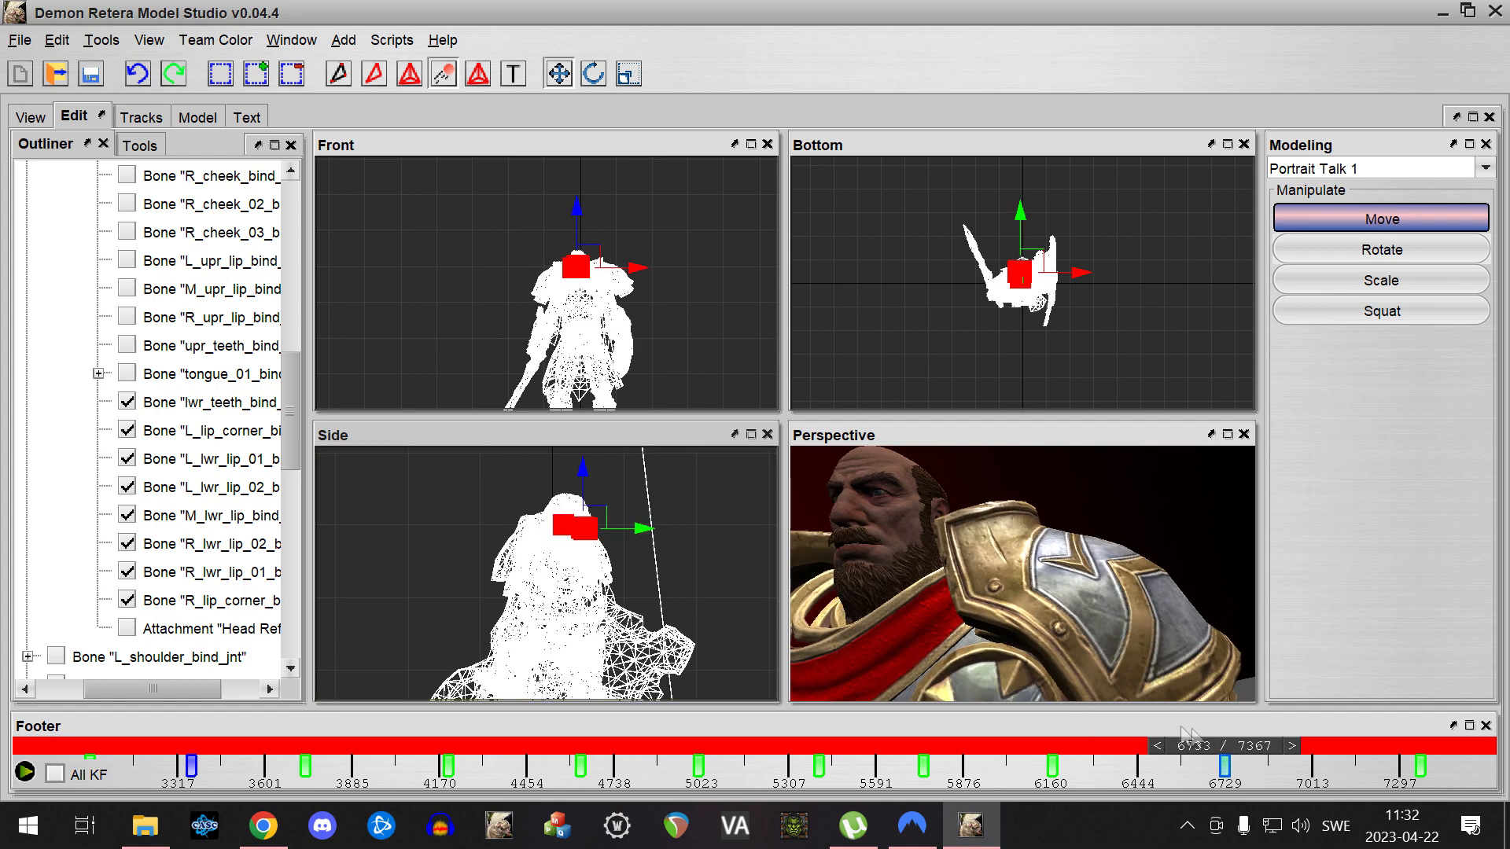
pyautogui.moveTo(1180, 742); pyautogui.dragTo(1425, 743)
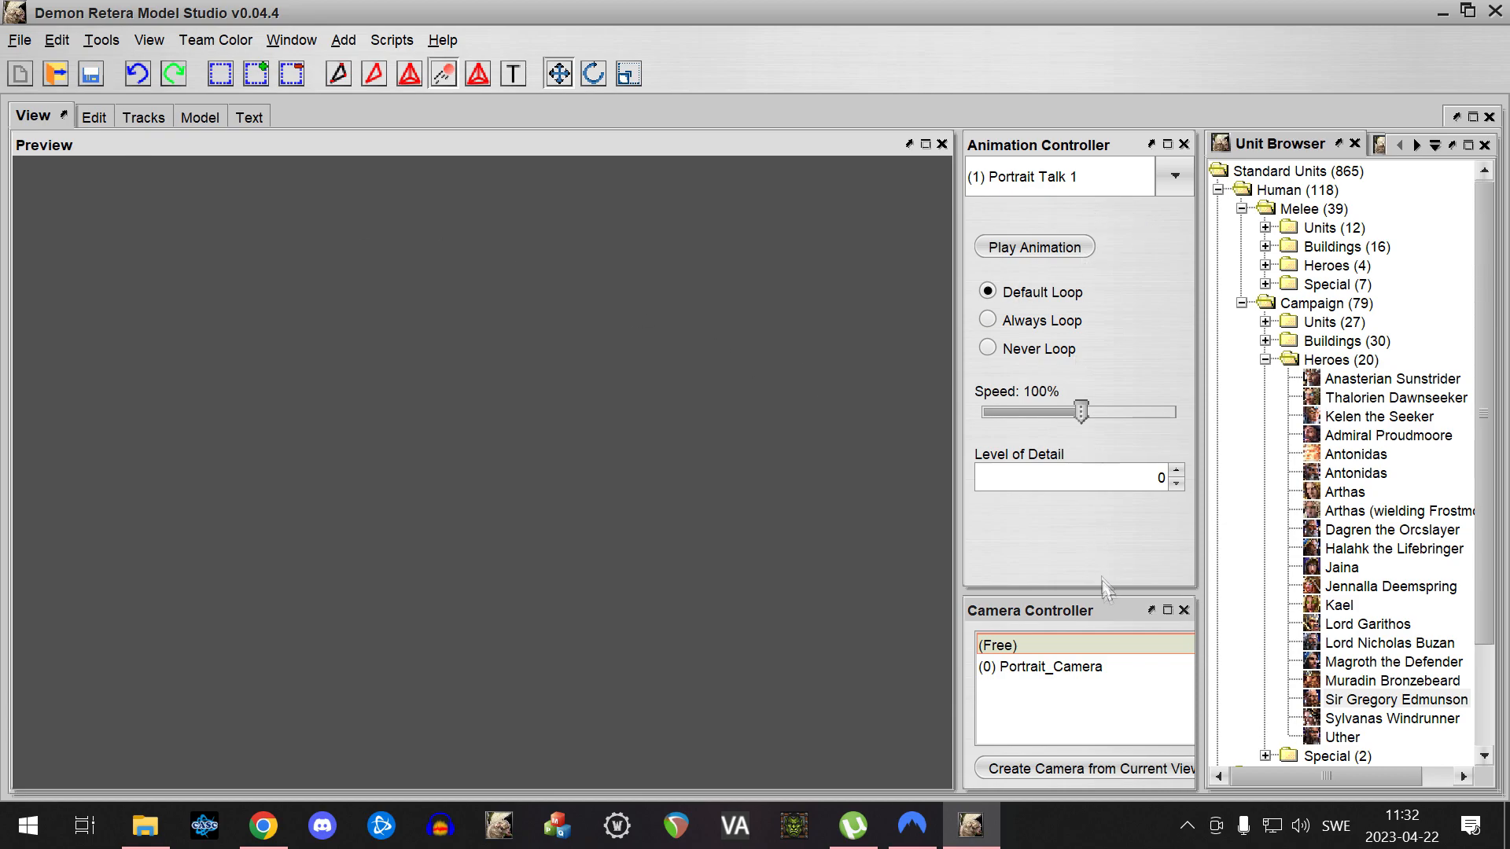
# Preview the model through the Portrait_Camera and play the Portrait Talk 1 animation
pyautogui.click(1072, 668)
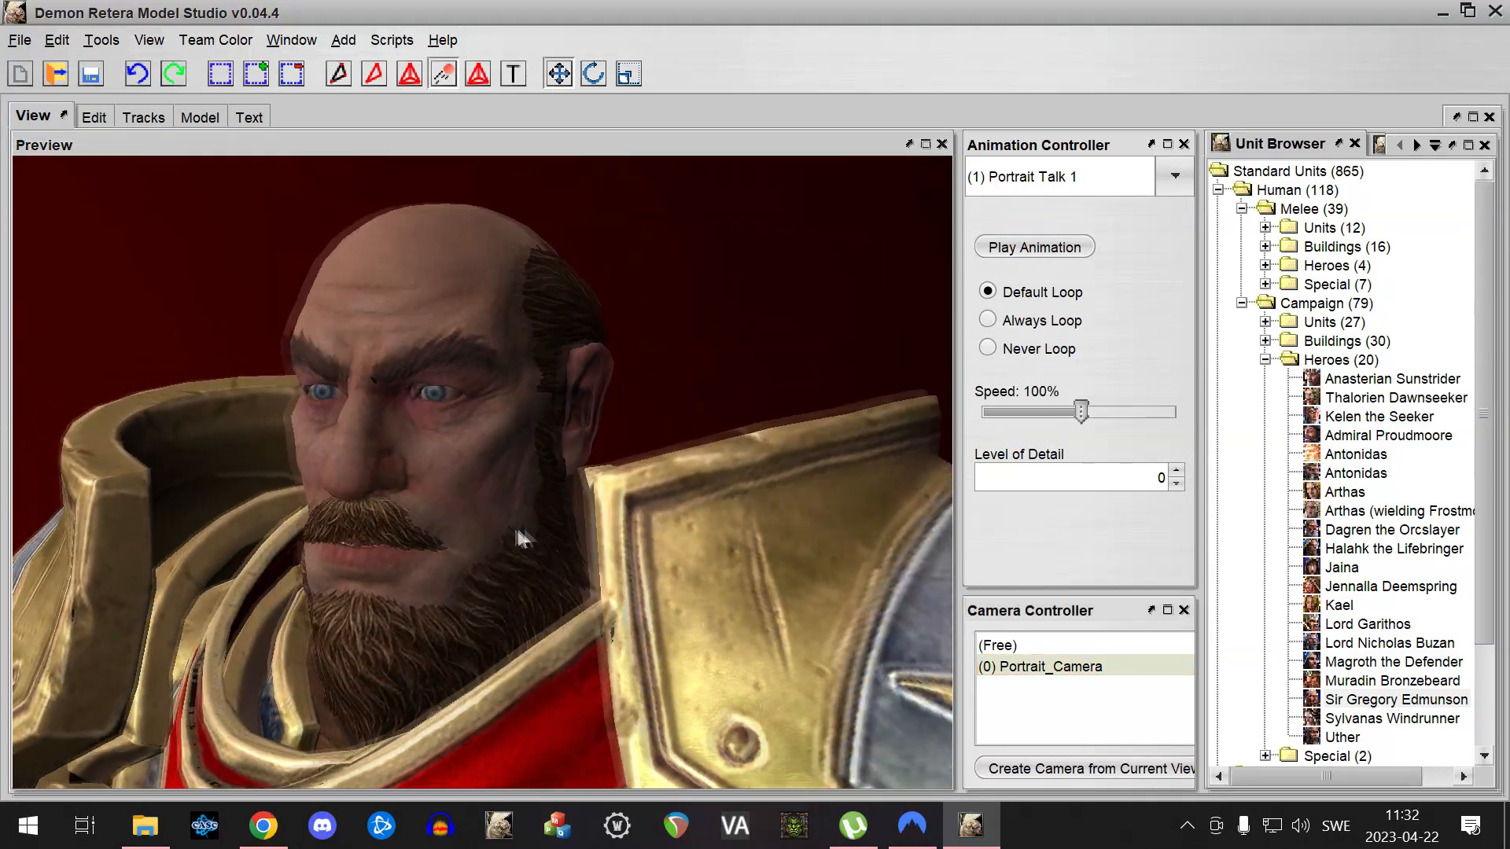
pyautogui.click(1110, 184)
pyautogui.click(1067, 253)
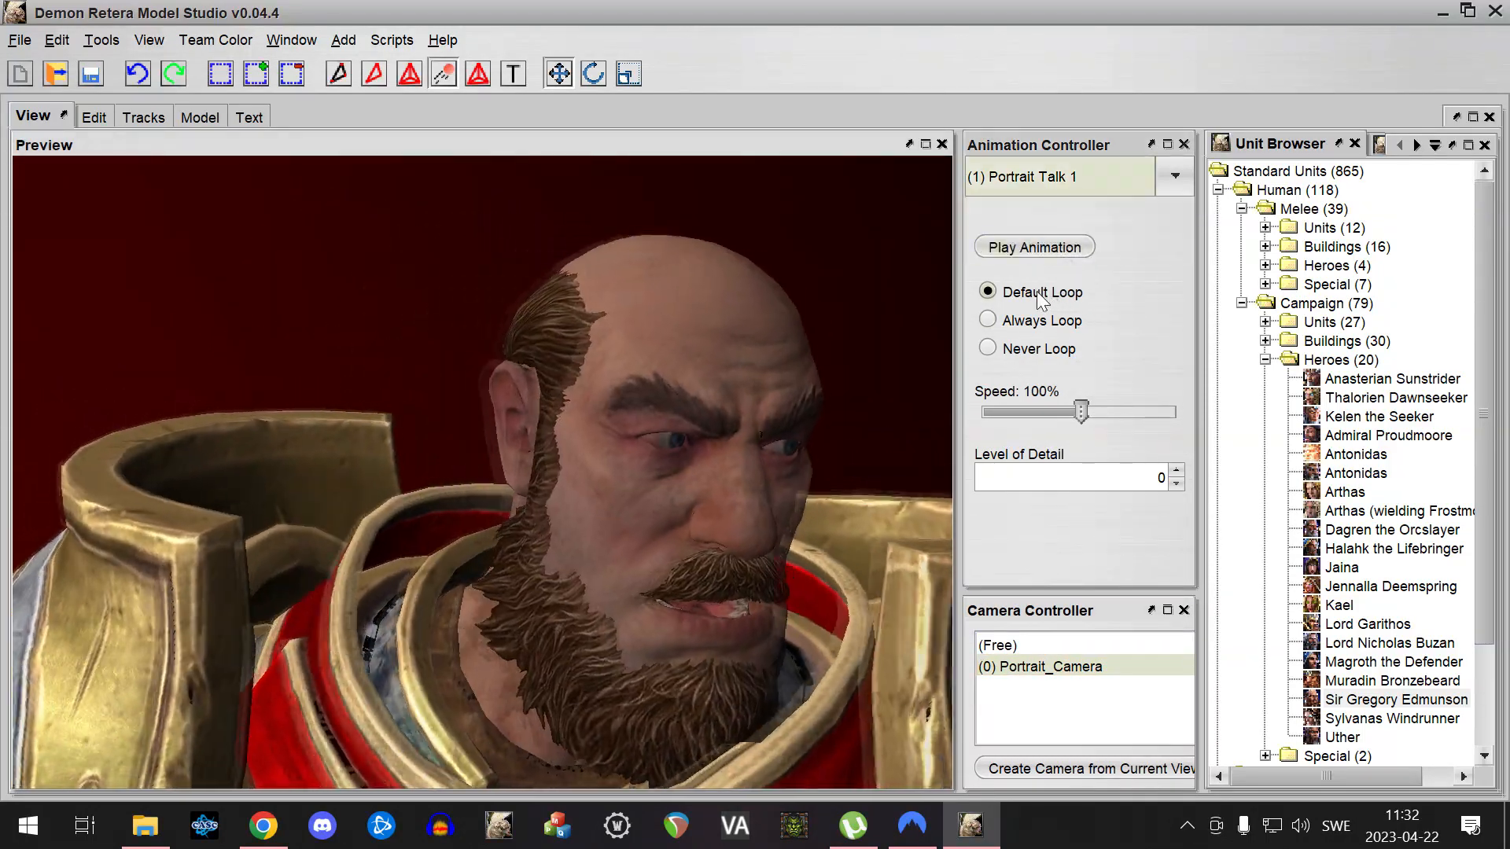